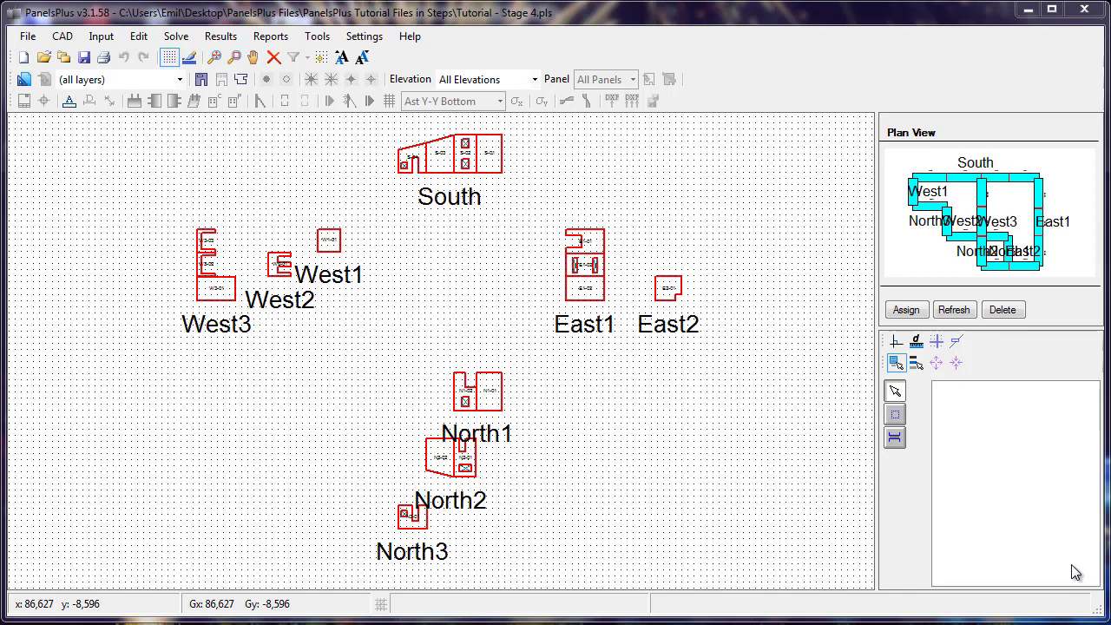
Switch to the South elevation, view panel S-04 on its own, then step to S-03.
{"action": "left_click", "coordinate": [486, 79]}
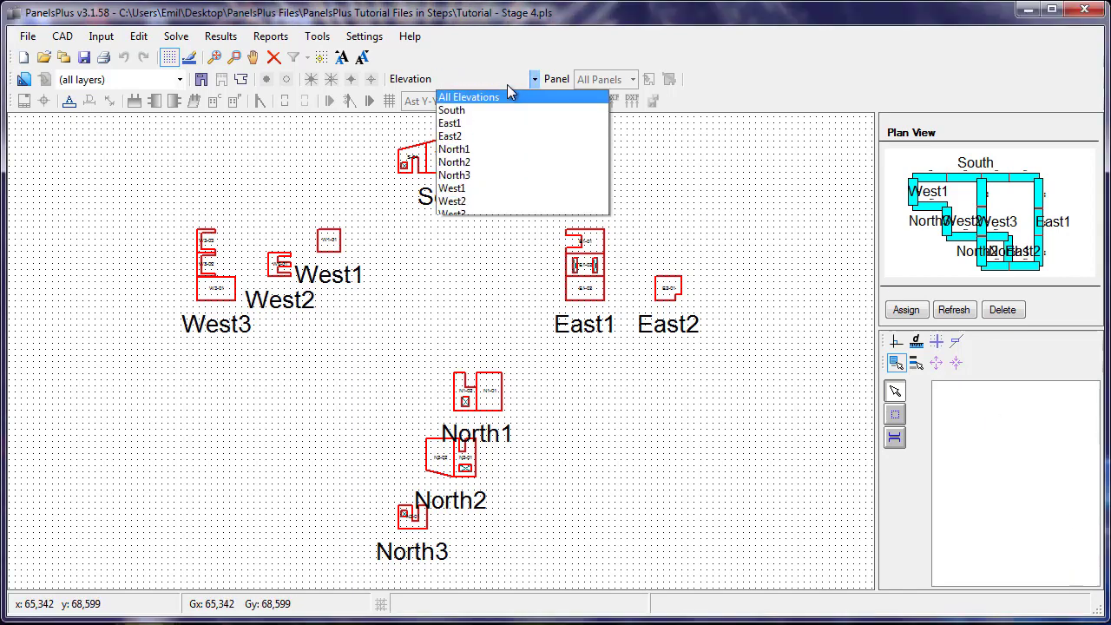
{"action": "left_click", "coordinate": [488, 108]}
{"action": "left_click", "coordinate": [599, 79]}
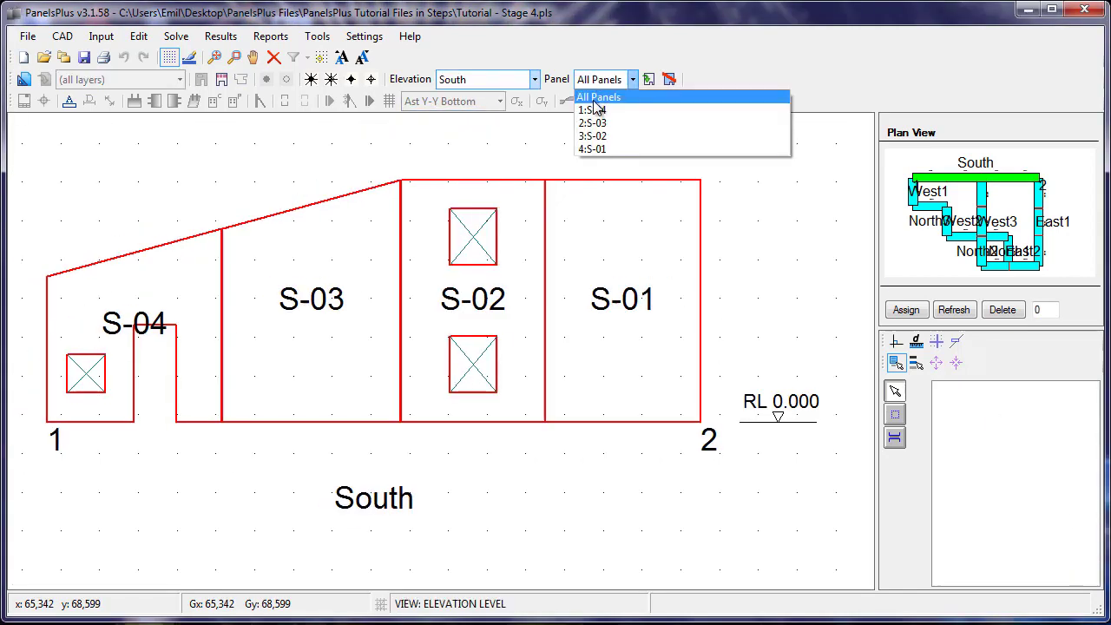
{"action": "left_click", "coordinate": [596, 108]}
{"action": "key", "text": "Down"}
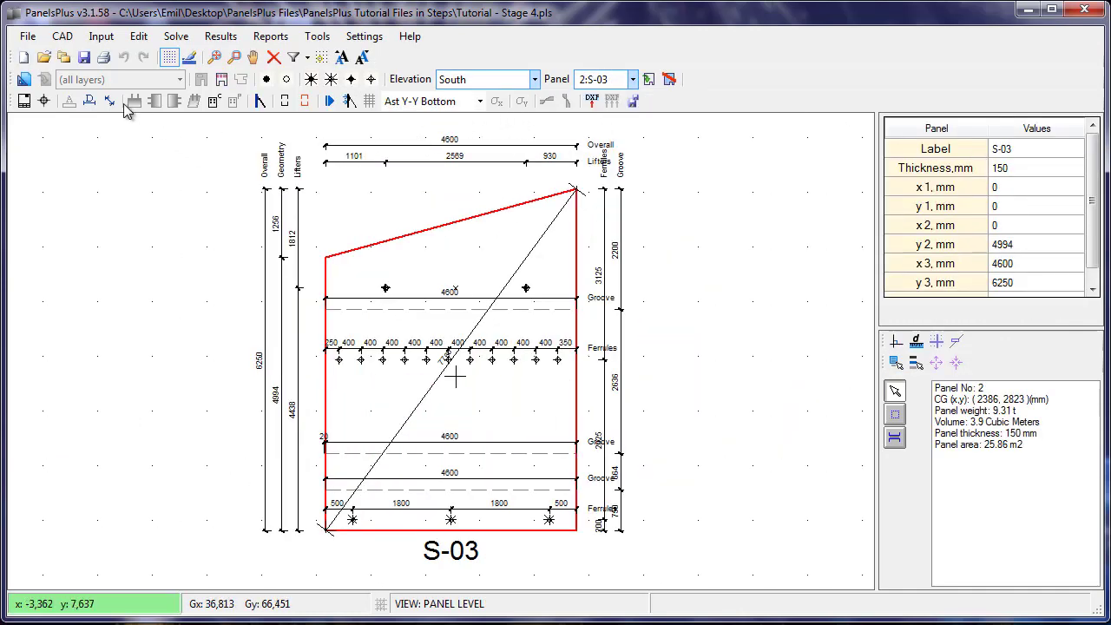
Step through panels S-02 and S-01, then return to panel S-04.
{"action": "left_click", "coordinate": [599, 79]}
{"action": "left_click", "coordinate": [593, 136]}
{"action": "left_click", "coordinate": [598, 79]}
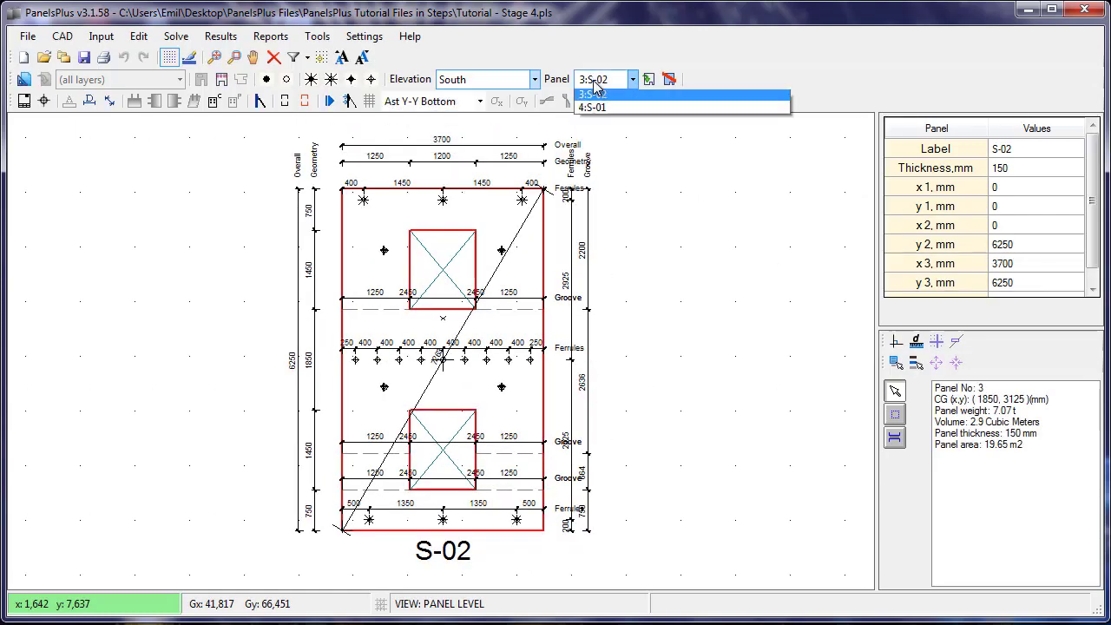
{"action": "left_click", "coordinate": [592, 149]}
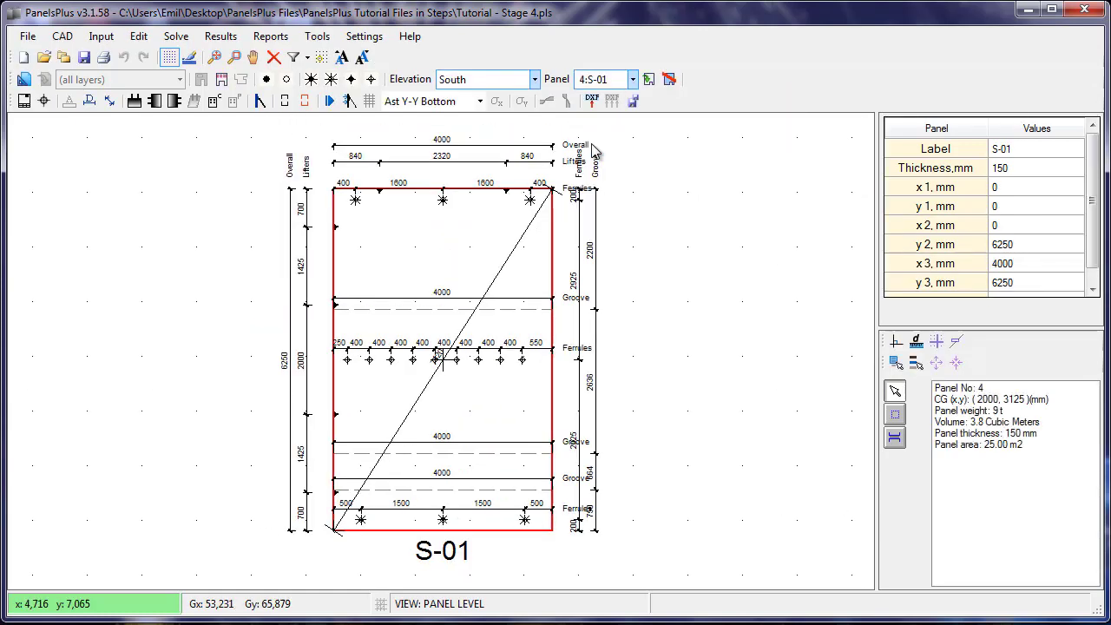
{"action": "left_click", "coordinate": [598, 79]}
{"action": "left_click", "coordinate": [595, 109]}
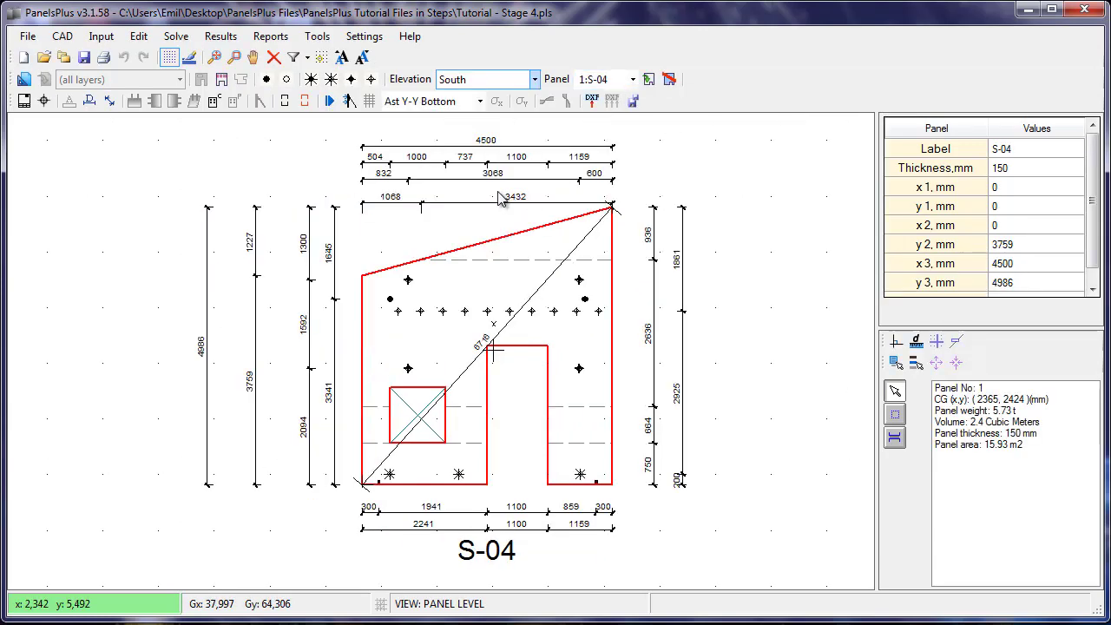
Load template 01.dwg from Desktop > PanelsPlus Files into the Template Editor.
{"action": "left_click", "coordinate": [361, 38]}
{"action": "left_click", "coordinate": [382, 96]}
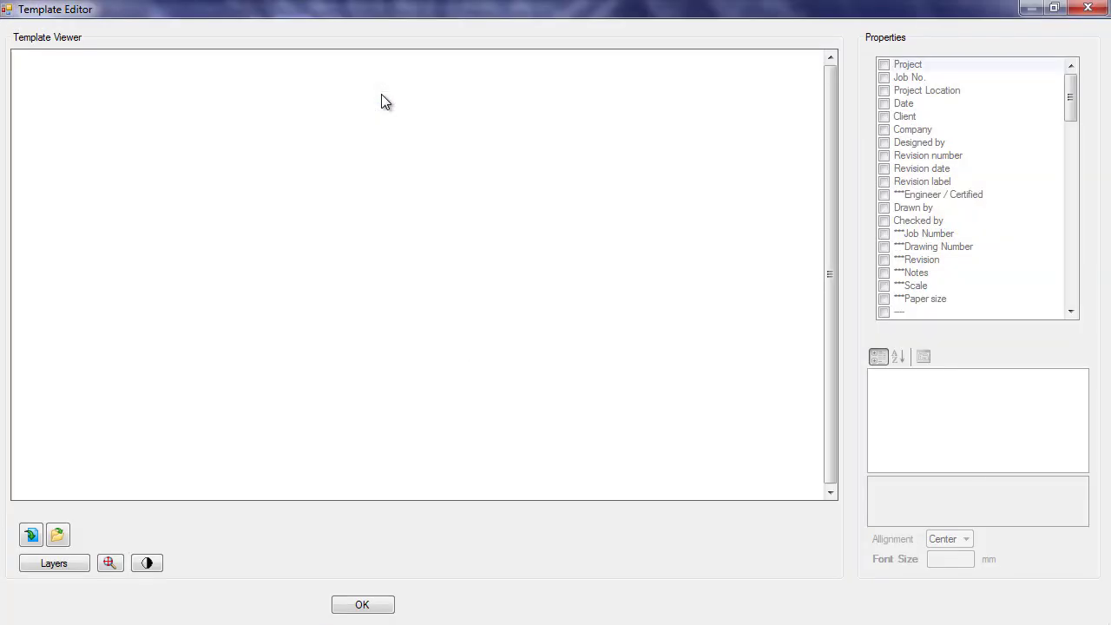
{"action": "left_click", "coordinate": [32, 535]}
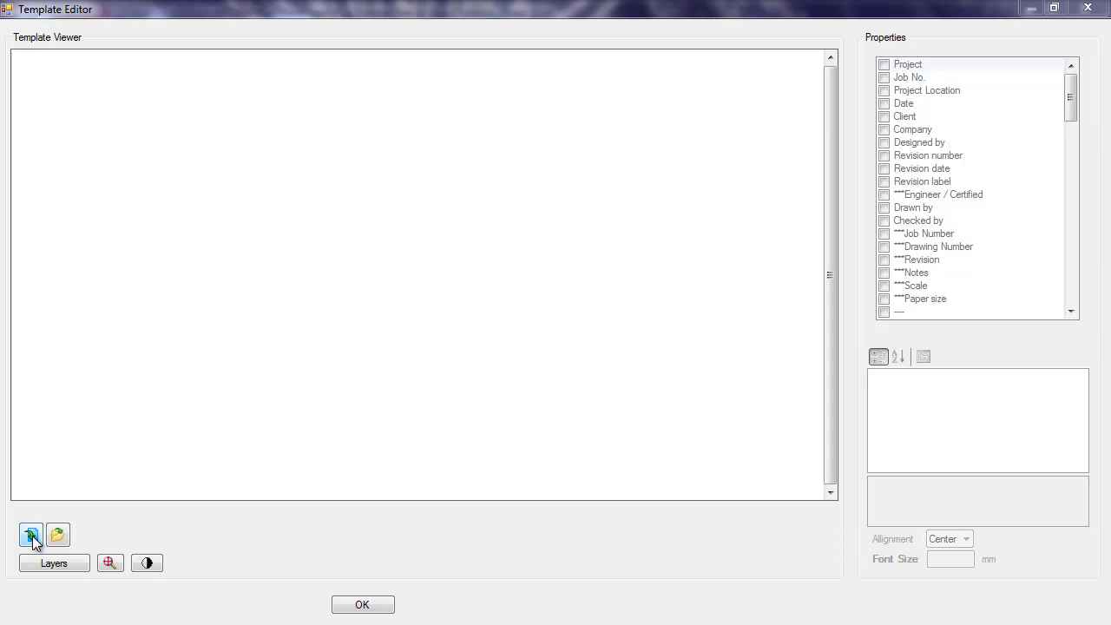
{"action": "left_click", "coordinate": [69, 141]}
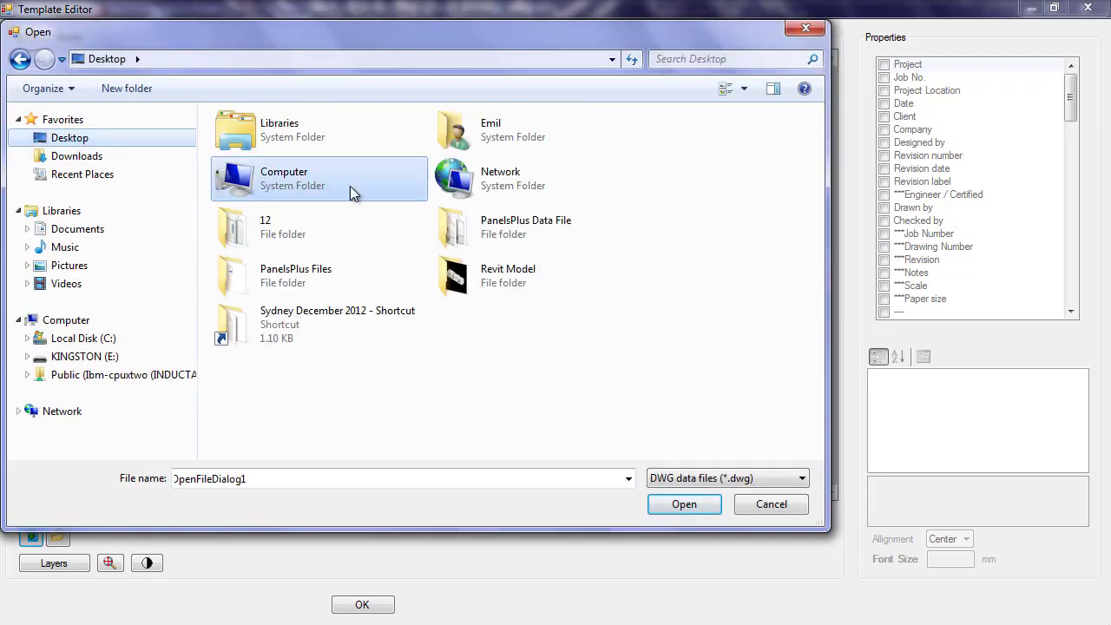
{"action": "double_click", "coordinate": [298, 287]}
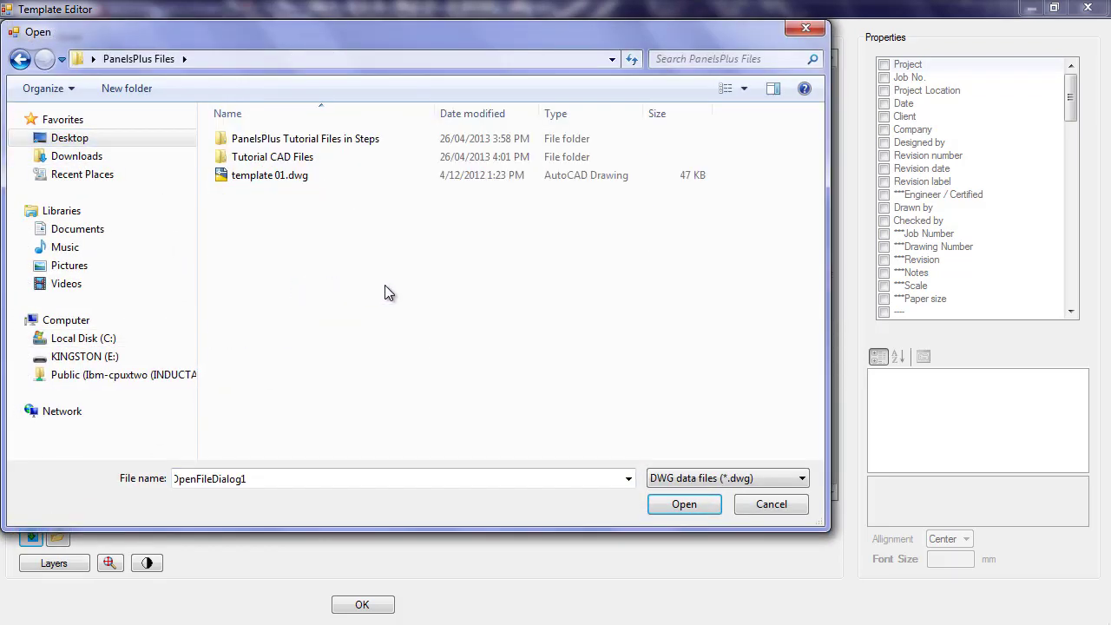
{"action": "double_click", "coordinate": [269, 176]}
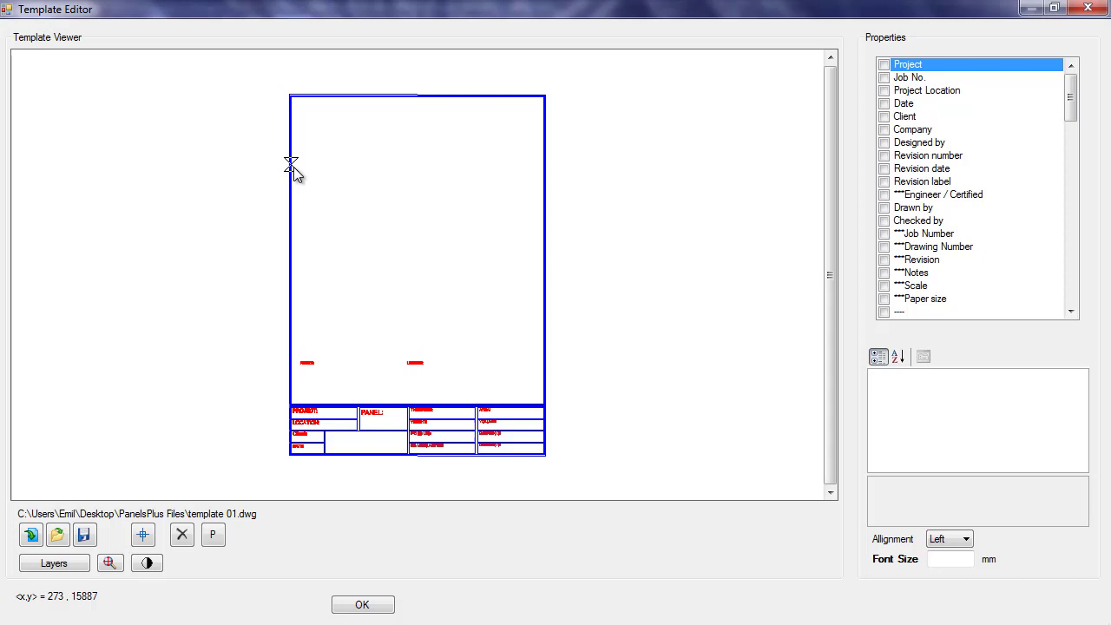
Place a reference point near the middle of the template 01.dwg sheet.
{"action": "left_click", "coordinate": [145, 536]}
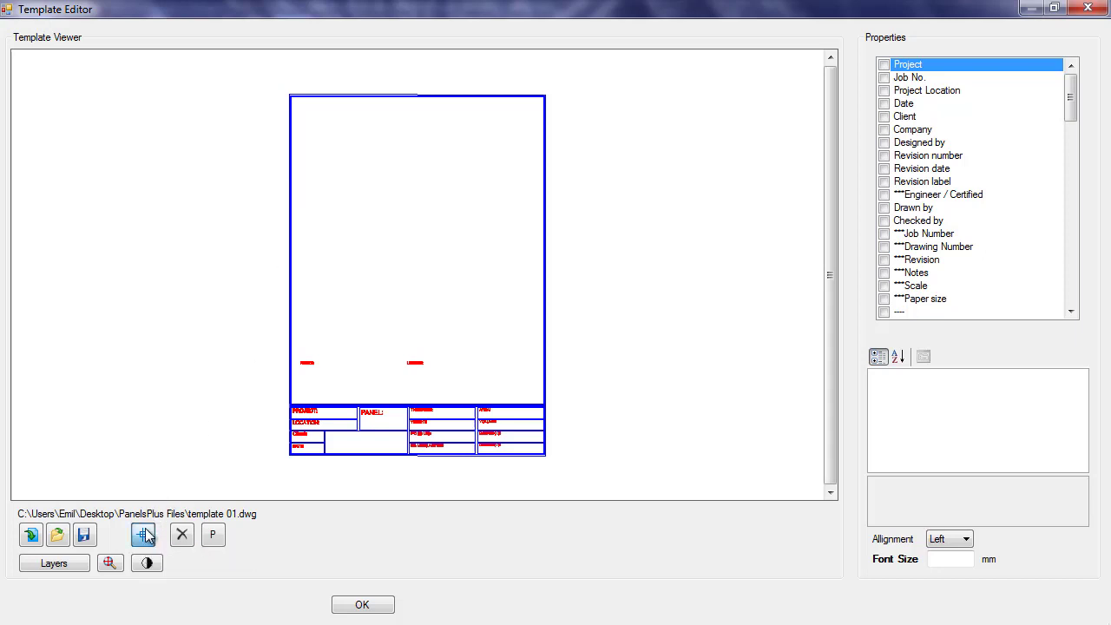
{"action": "left_click", "coordinate": [416, 247]}
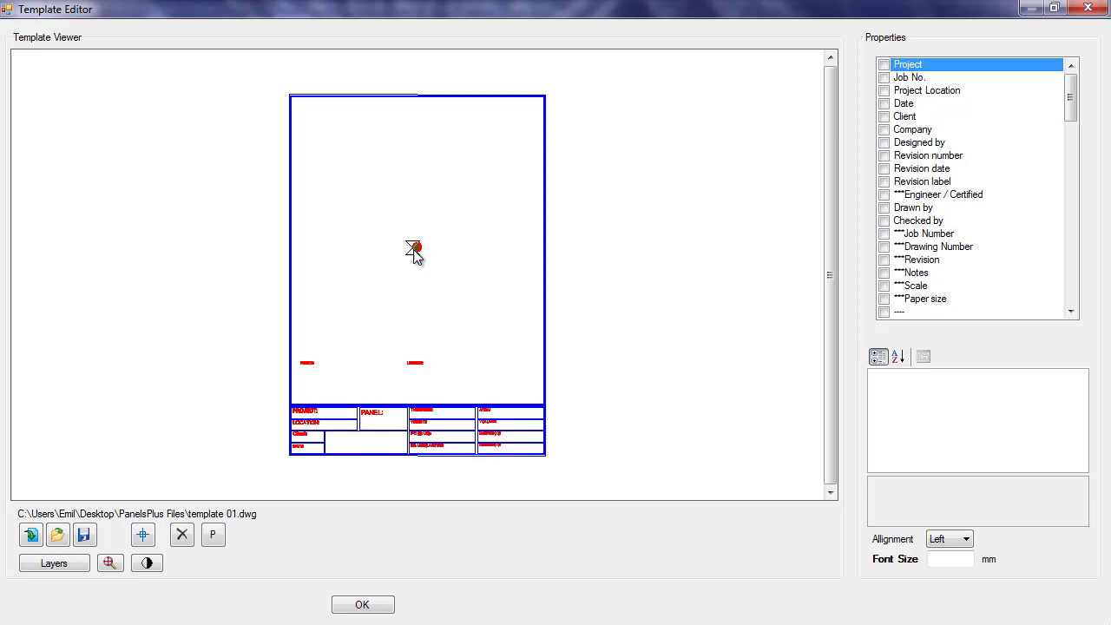
Insert the Project tag into the title block's PROJECT cell.
{"action": "scroll", "coordinate": [386, 447], "scroll_direction": "down", "scroll_amount": 2}
{"action": "scroll", "coordinate": [385, 449], "scroll_direction": "up", "scroll_amount": 5}
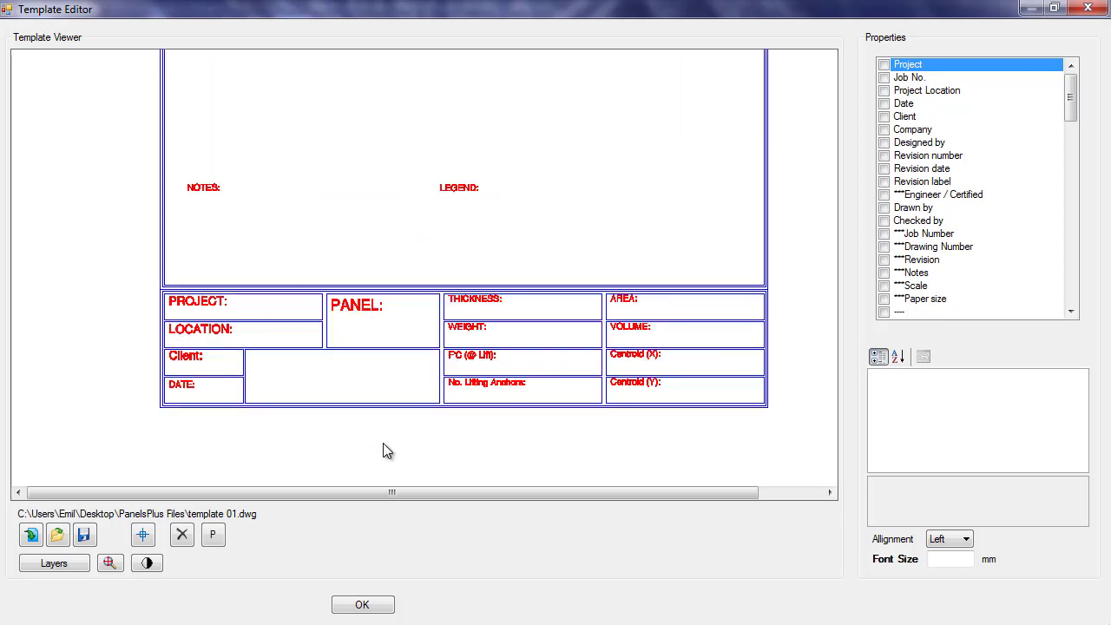
{"action": "scroll", "coordinate": [957, 48], "scroll_direction": "down", "scroll_amount": 1}
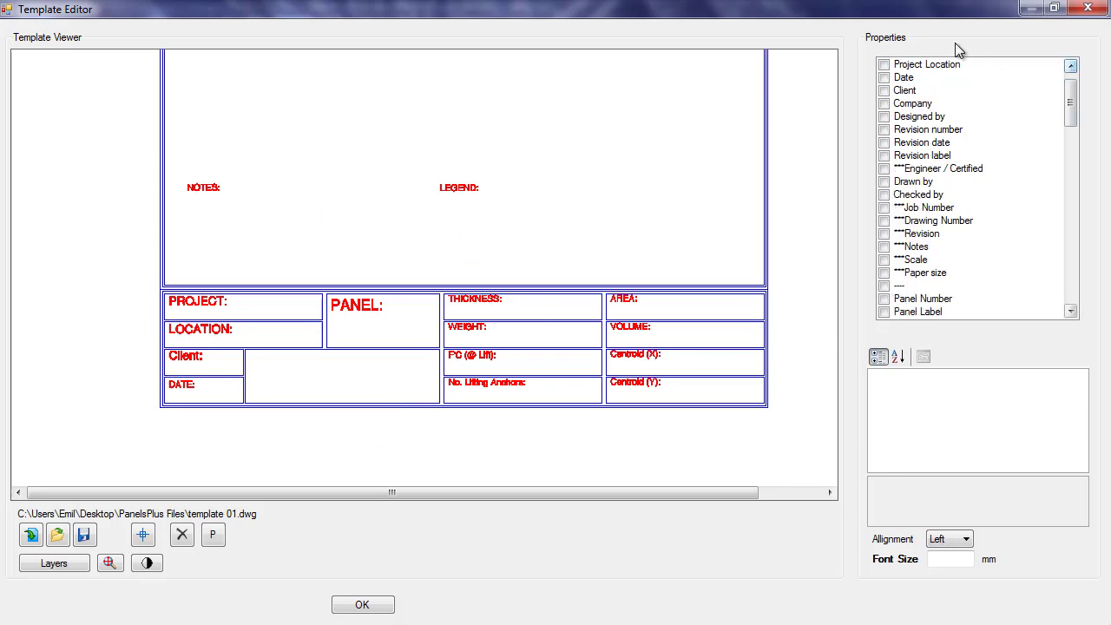
{"action": "mouse_move", "coordinate": [1070, 97]}
{"action": "left_mouse_down"}
{"action": "mouse_move", "coordinate": [1070, 246]}
{"action": "mouse_move", "coordinate": [1070, 94]}
{"action": "left_mouse_up"}
{"action": "left_click", "coordinate": [889, 64]}
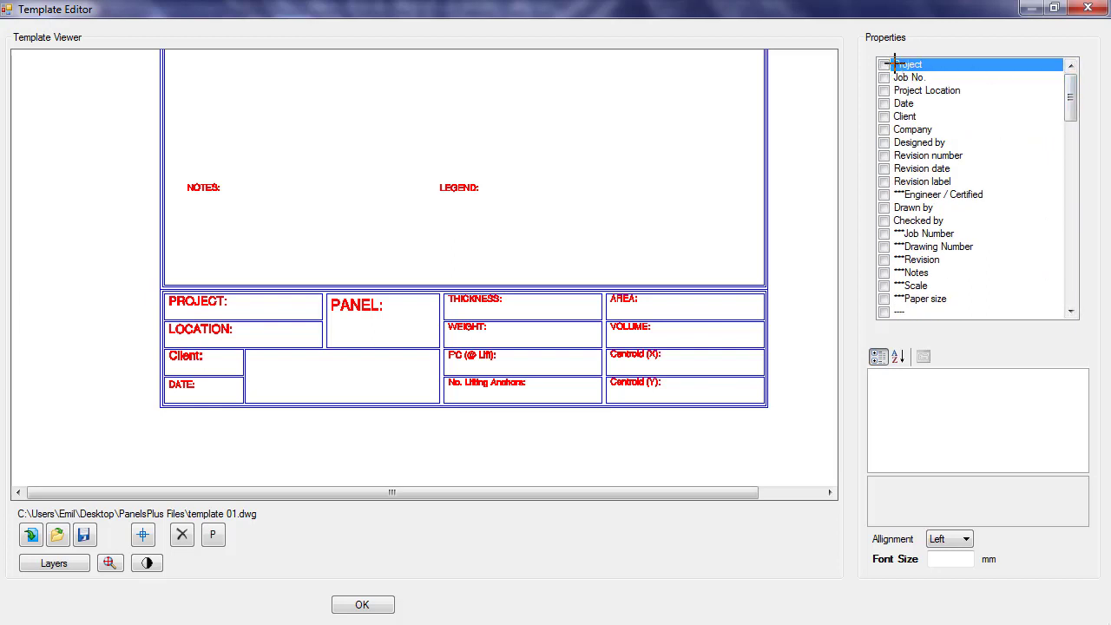
{"action": "left_click", "coordinate": [241, 307]}
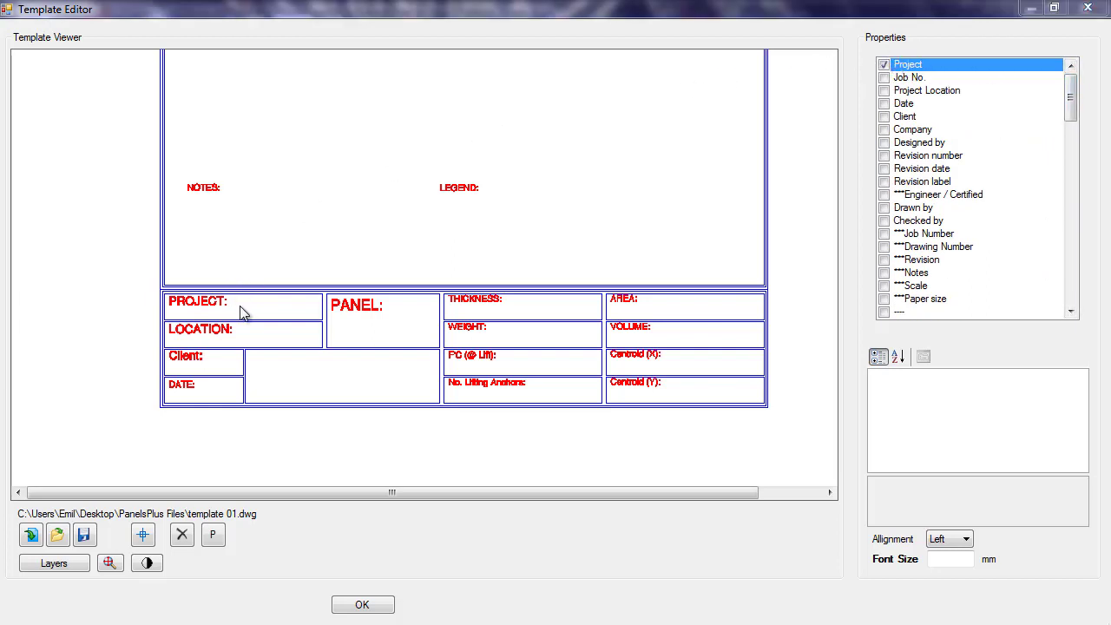
{"action": "left_click", "coordinate": [572, 386]}
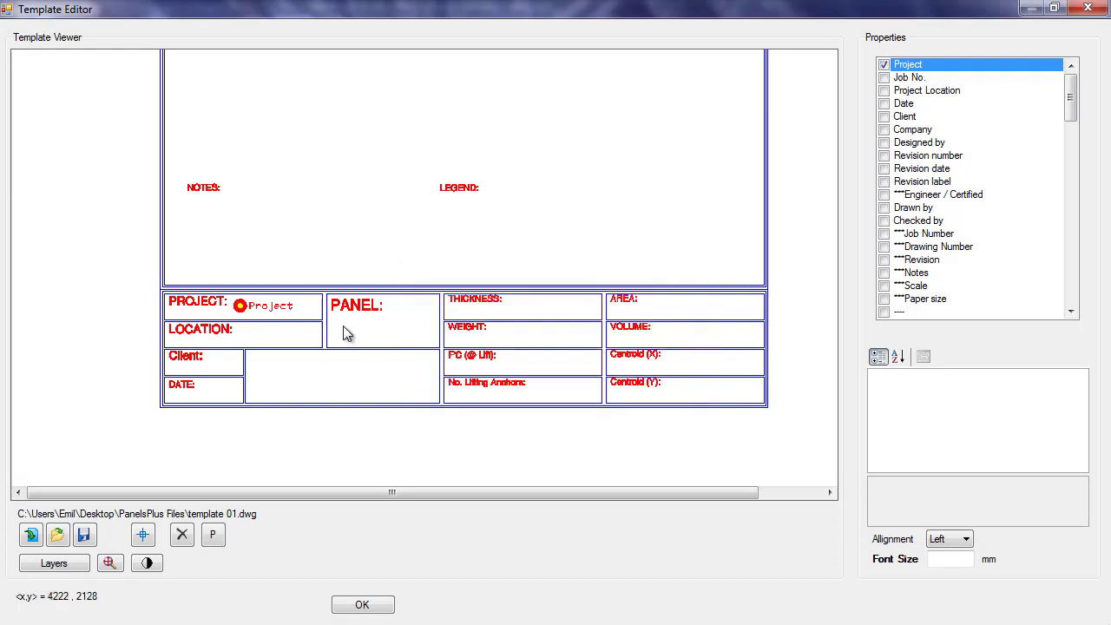
Left-align the Project tag and apply a new font size.
{"action": "left_click", "coordinate": [243, 308]}
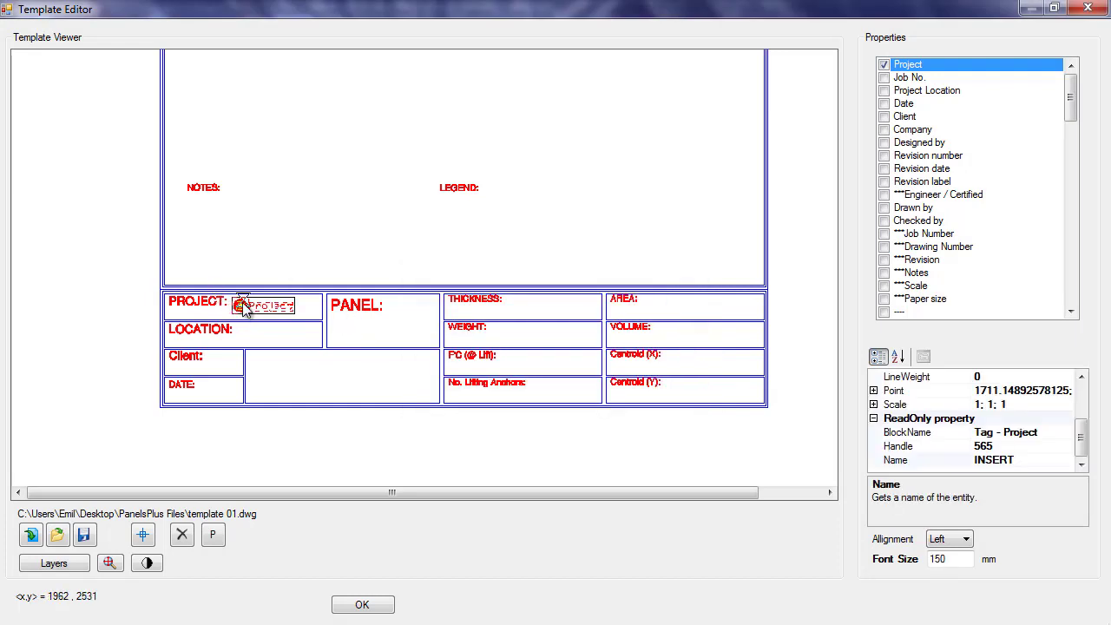
{"action": "scroll", "coordinate": [241, 333], "scroll_direction": "up", "scroll_amount": 2}
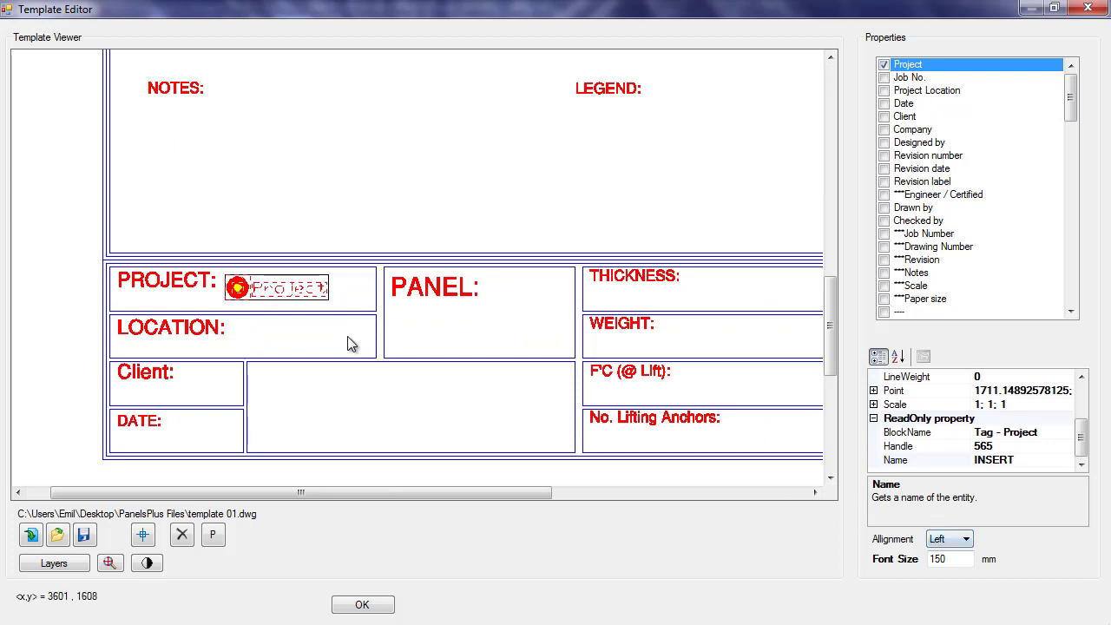
{"action": "left_click", "coordinate": [958, 541]}
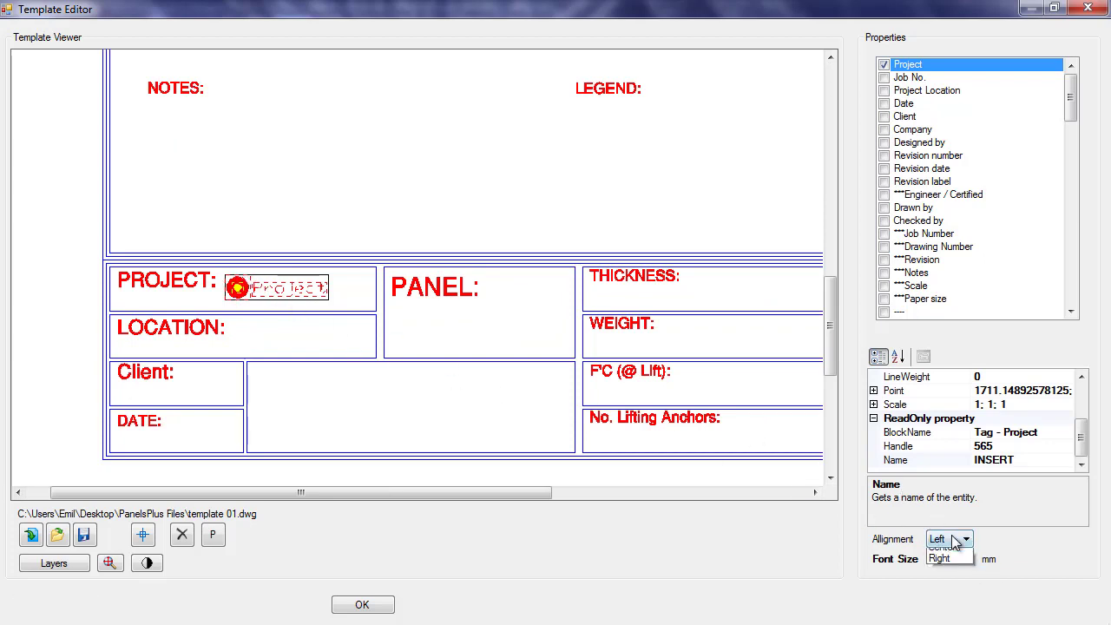
{"action": "left_click", "coordinate": [941, 566]}
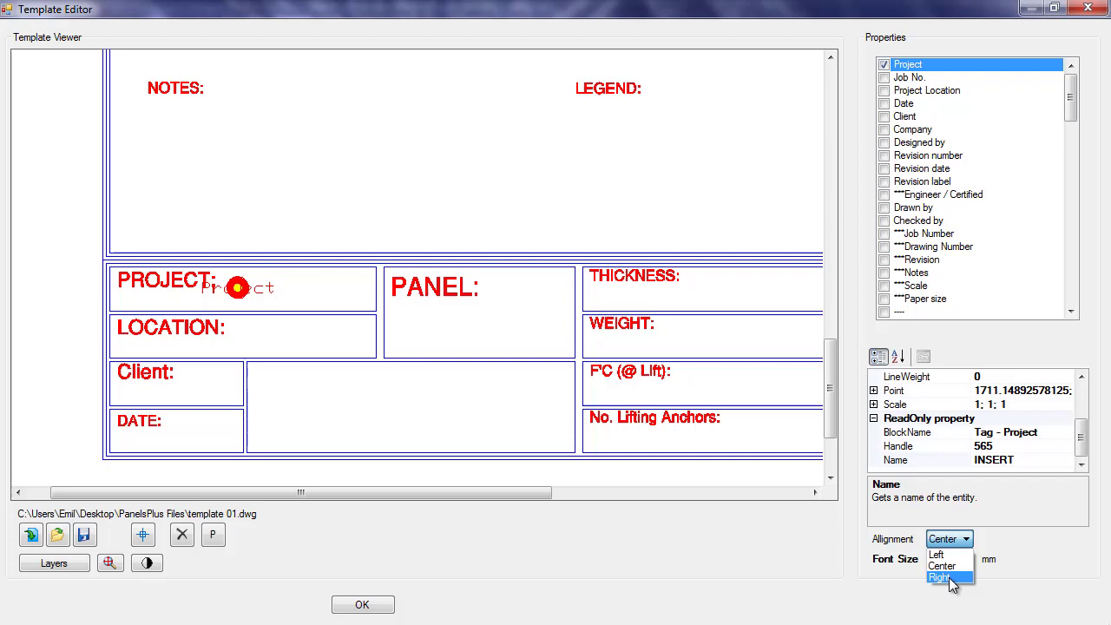
{"action": "left_click", "coordinate": [944, 578]}
{"action": "left_click", "coordinate": [943, 542]}
{"action": "left_click", "coordinate": [946, 553]}
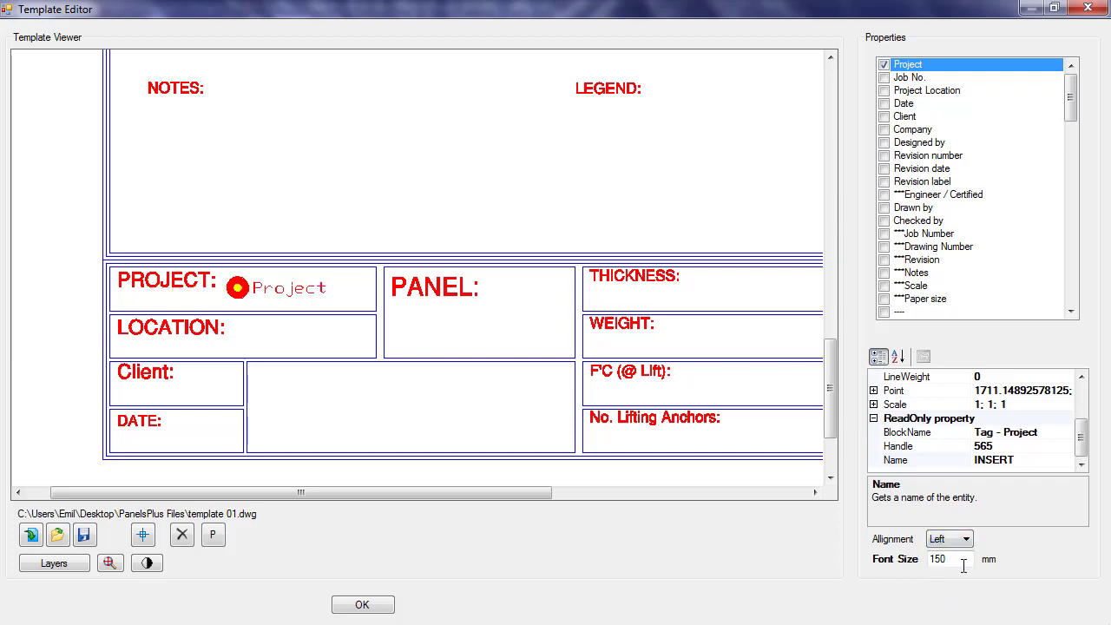
{"action": "type", "text": "400"}
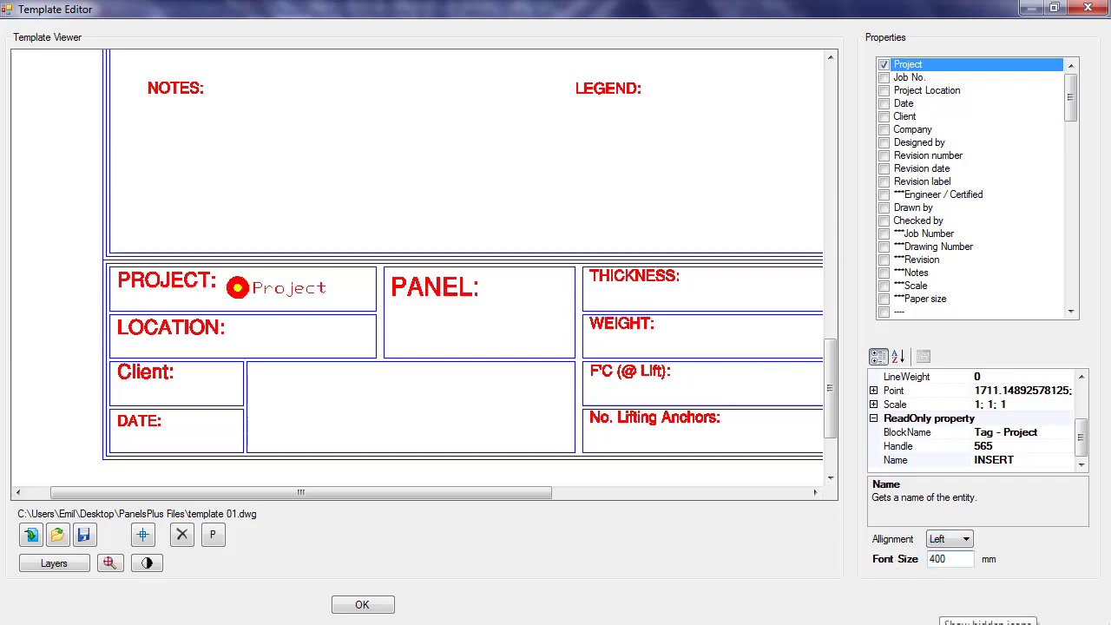
{"action": "key", "text": "Return"}
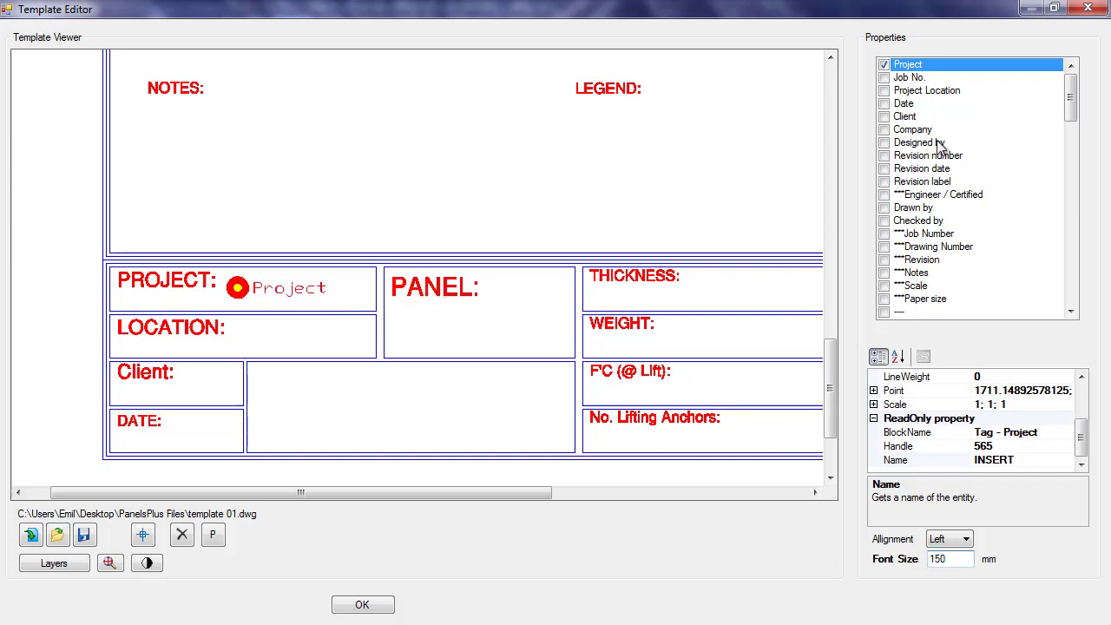
Insert a Project Location tag into the LOCATION cell.
{"action": "left_click", "coordinate": [913, 90]}
{"action": "left_click", "coordinate": [251, 330]}
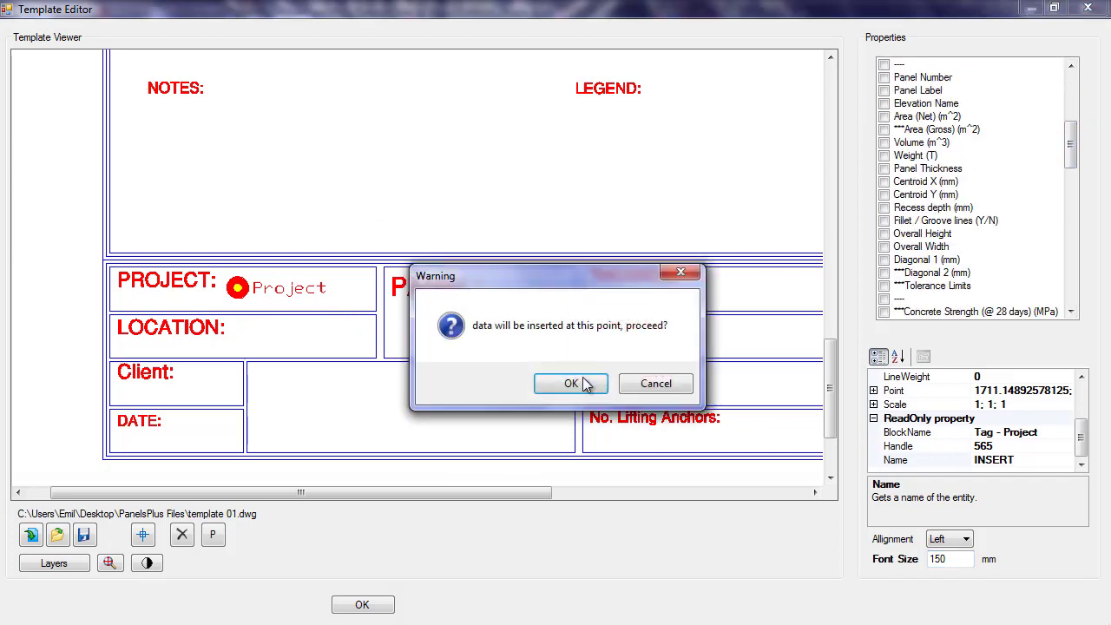
{"action": "left_click", "coordinate": [576, 385]}
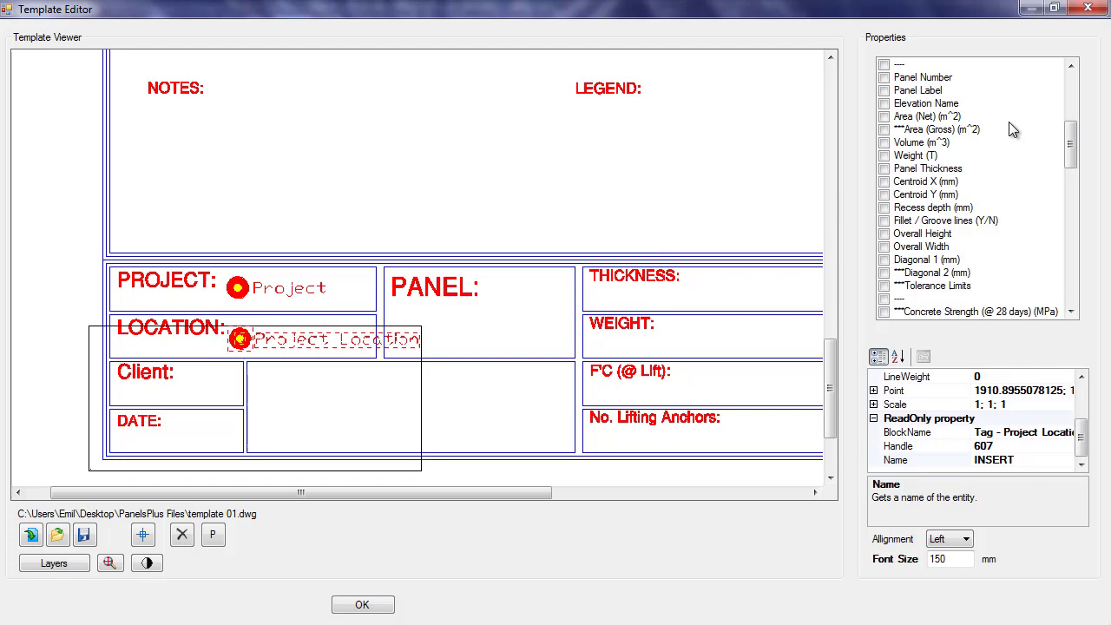
{"action": "left_click_drag", "start_coordinate": [1077, 137], "coordinate": [1074, 89]}
Insert a Client tag into the Client box, nudged slightly left.
{"action": "left_click", "coordinate": [903, 116]}
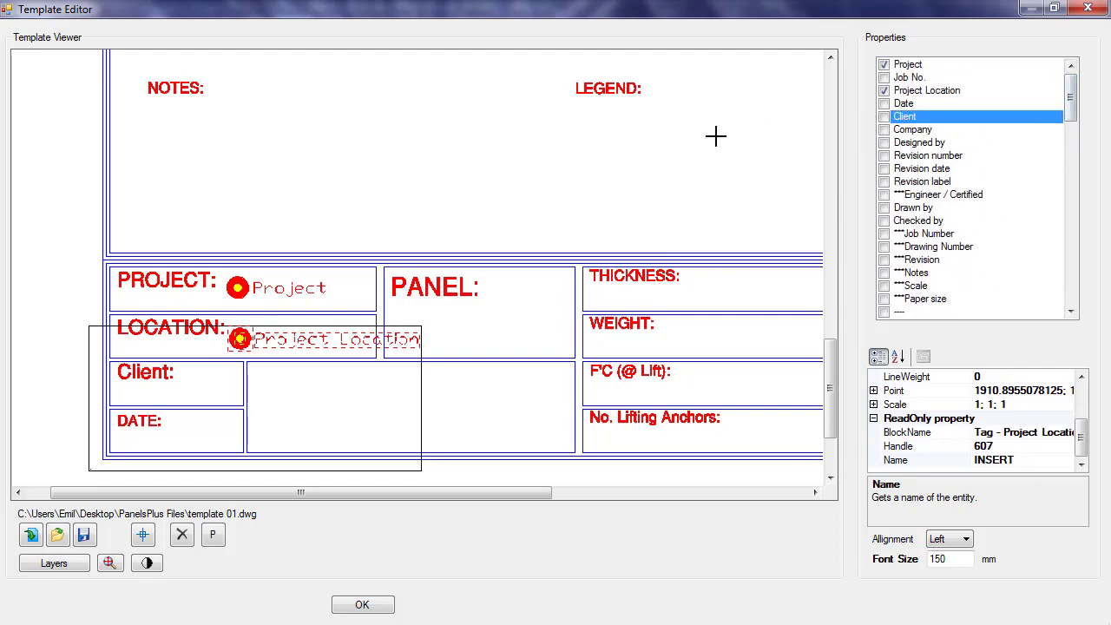
{"action": "scroll", "coordinate": [191, 385], "scroll_direction": "down", "scroll_amount": 5}
{"action": "left_click", "coordinate": [191, 385]}
{"action": "key", "text": "Return"}
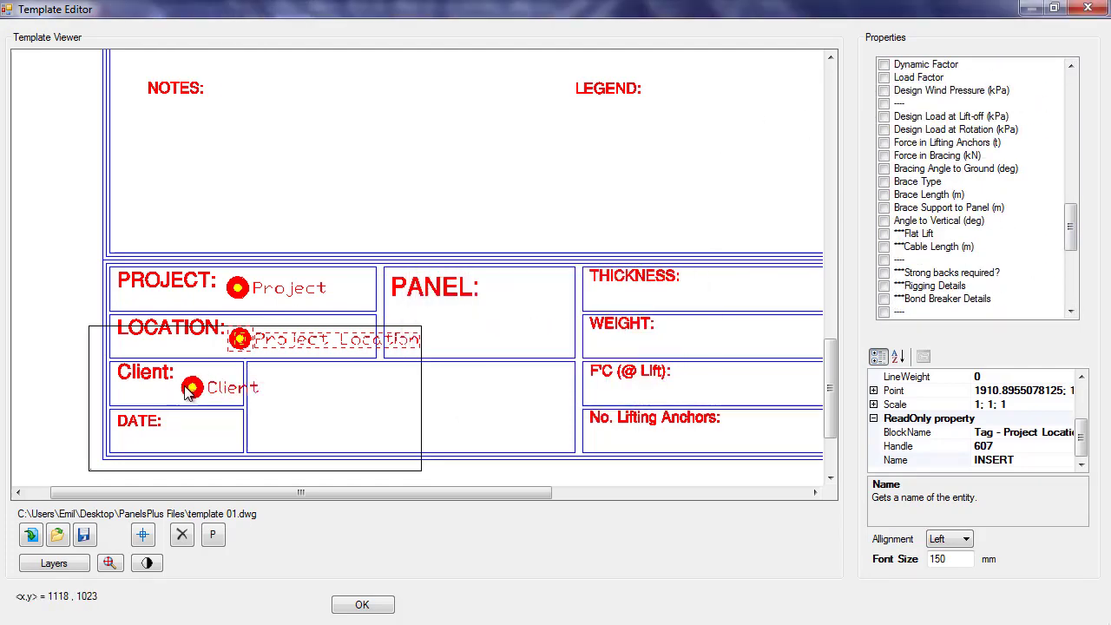
{"action": "left_click_drag", "start_coordinate": [190, 391], "coordinate": [173, 392]}
Insert a Date tag into the DATE box.
{"action": "left_click_drag", "start_coordinate": [1073, 217], "coordinate": [1071, 82]}
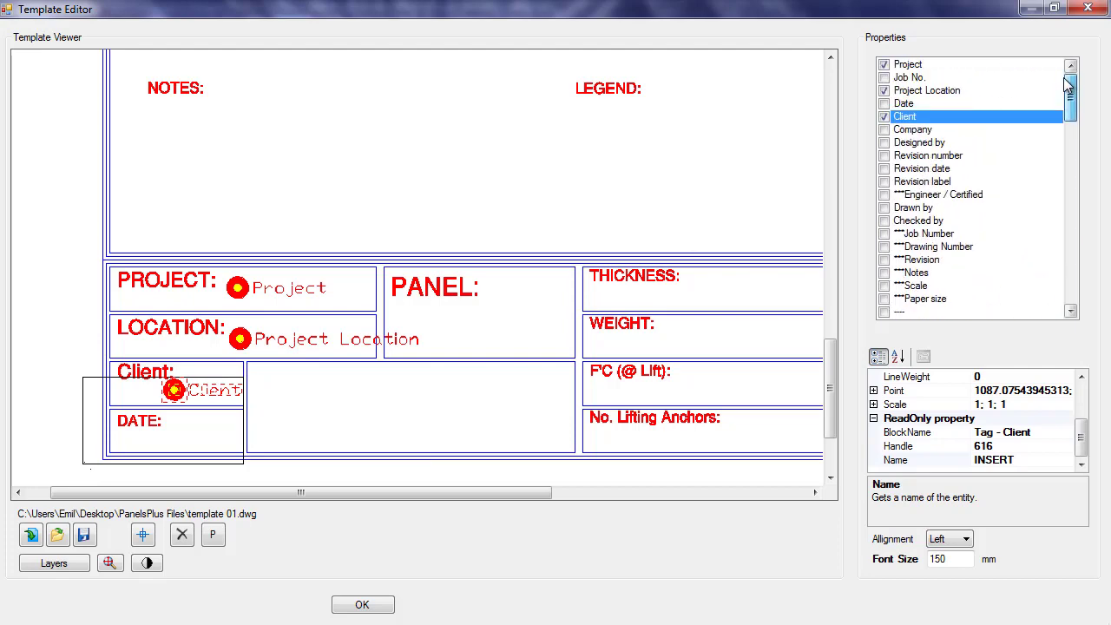
{"action": "left_click", "coordinate": [884, 104]}
{"action": "scroll", "coordinate": [179, 424], "scroll_direction": "down", "scroll_amount": 5}
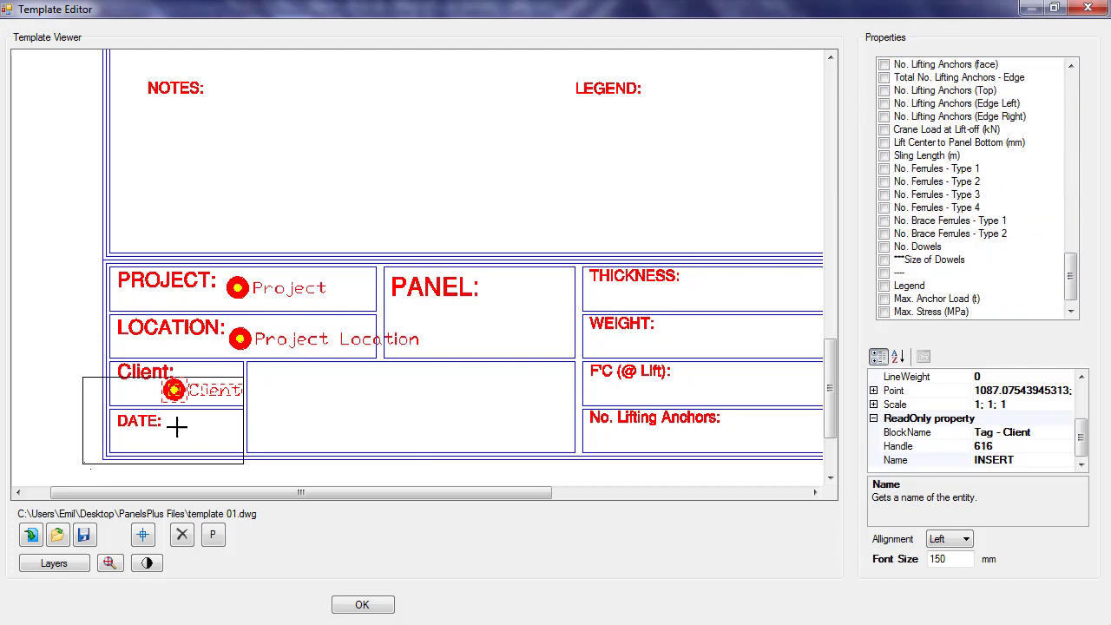
{"action": "left_click", "coordinate": [179, 424]}
{"action": "key", "text": "Return"}
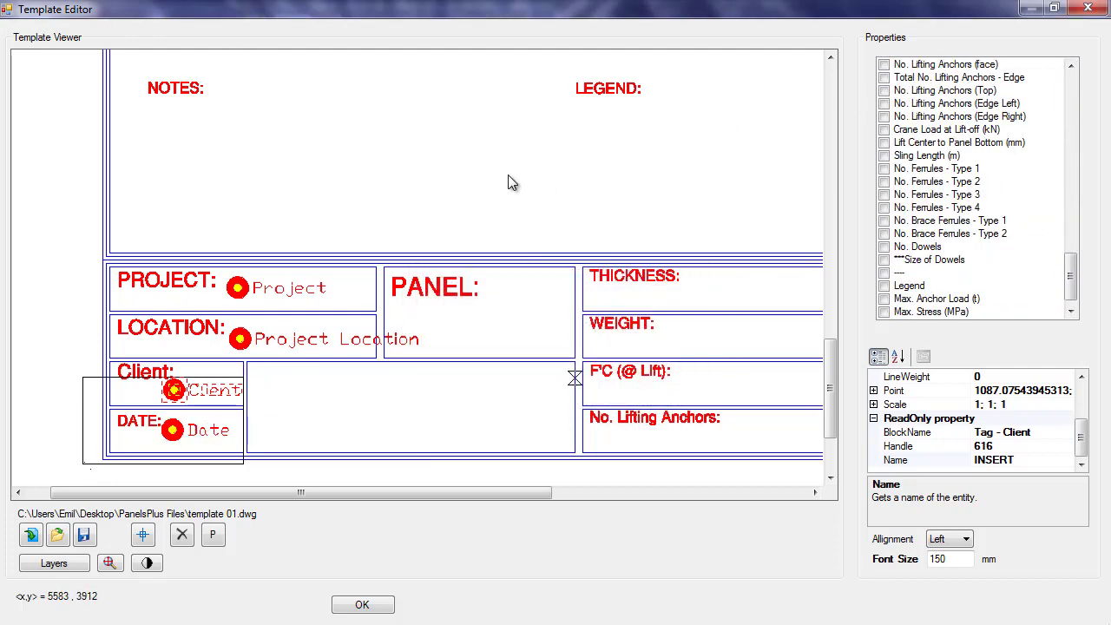
{"action": "left_click", "coordinate": [511, 182]}
Place a Revision number tag beside the legend.
{"action": "left_click_drag", "start_coordinate": [1074, 273], "coordinate": [1074, 97]}
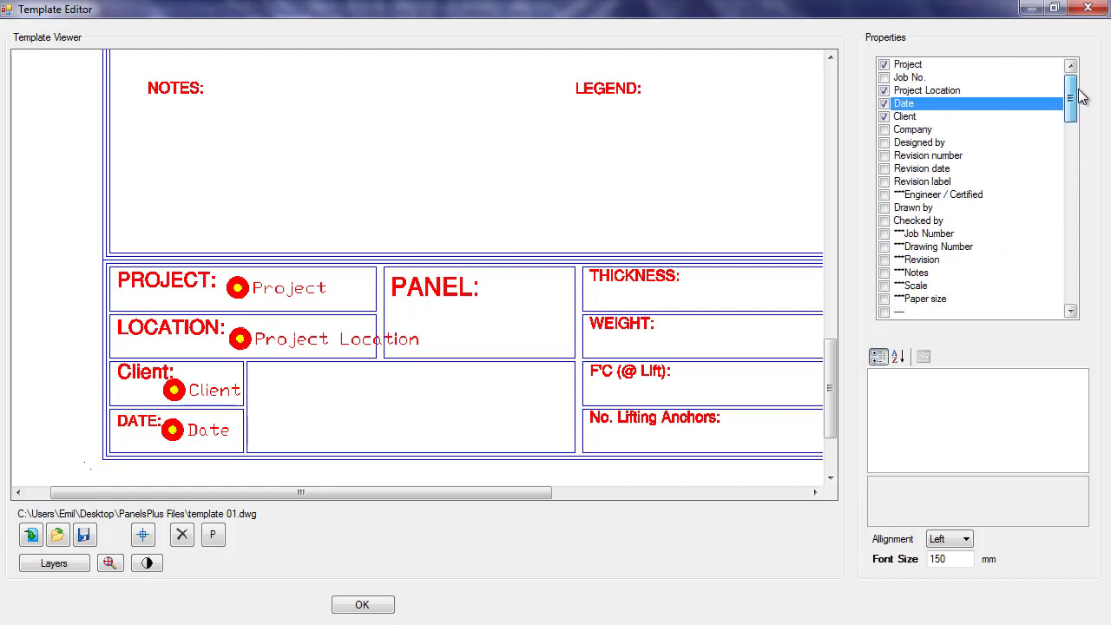
{"action": "left_click", "coordinate": [922, 156]}
{"action": "left_click", "coordinate": [679, 165]}
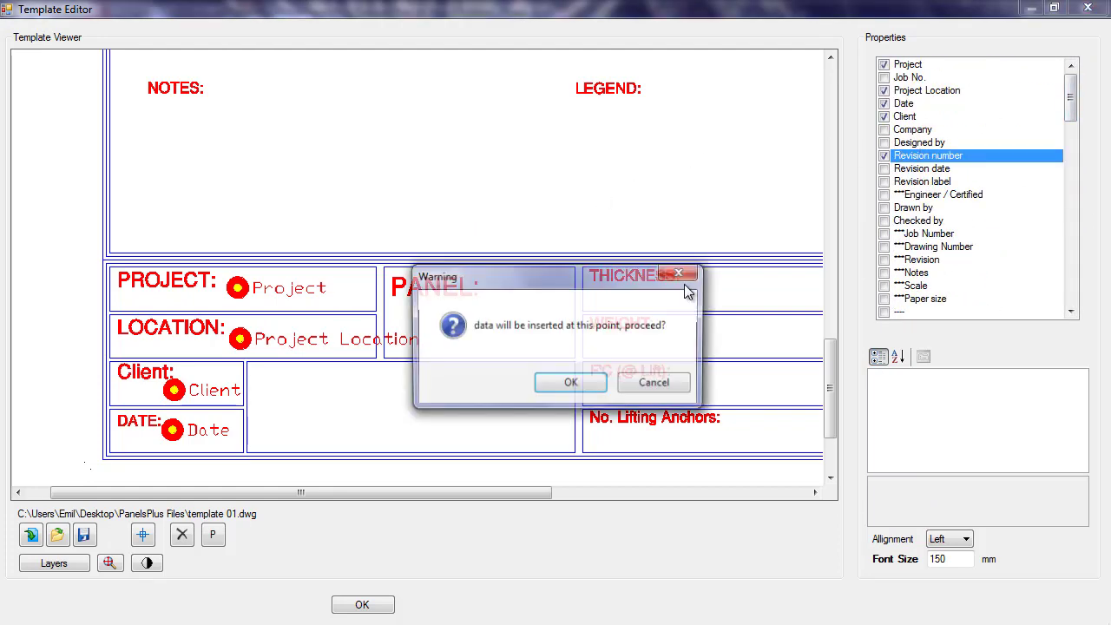
{"action": "left_click", "coordinate": [570, 383]}
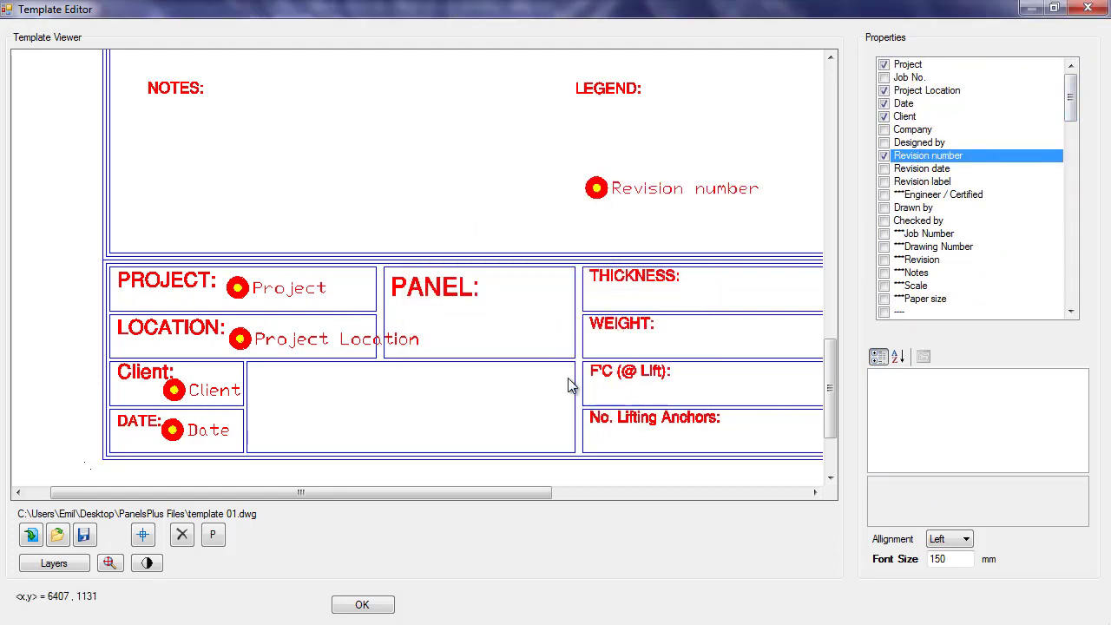
Delete the stray Revision number tag.
{"action": "left_click", "coordinate": [592, 194]}
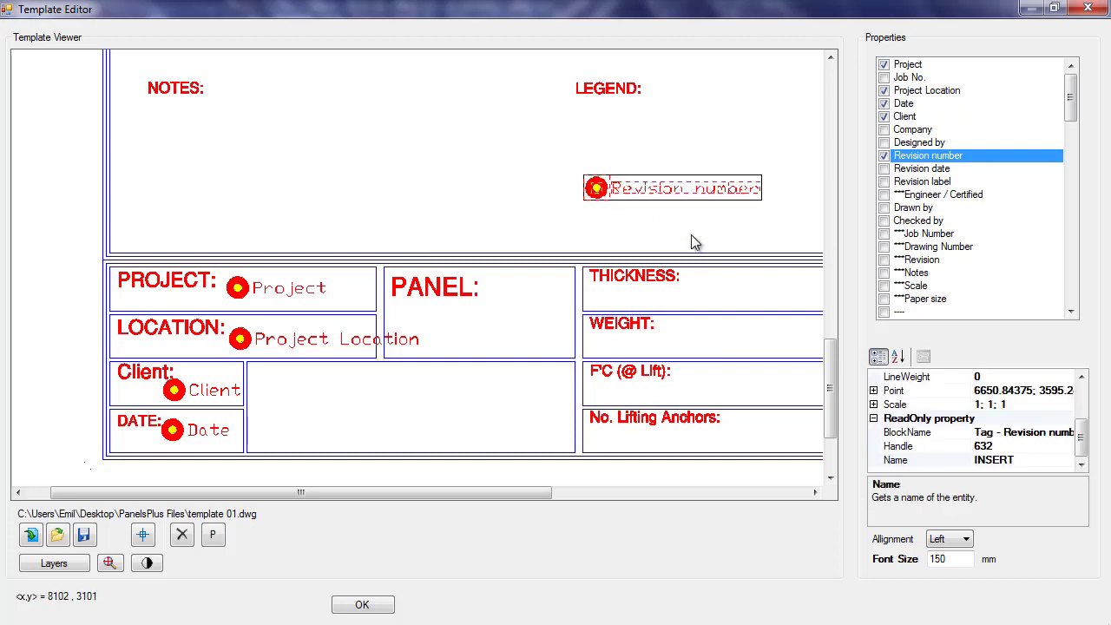
{"action": "key", "text": "Delete"}
{"action": "left_click", "coordinate": [530, 383]}
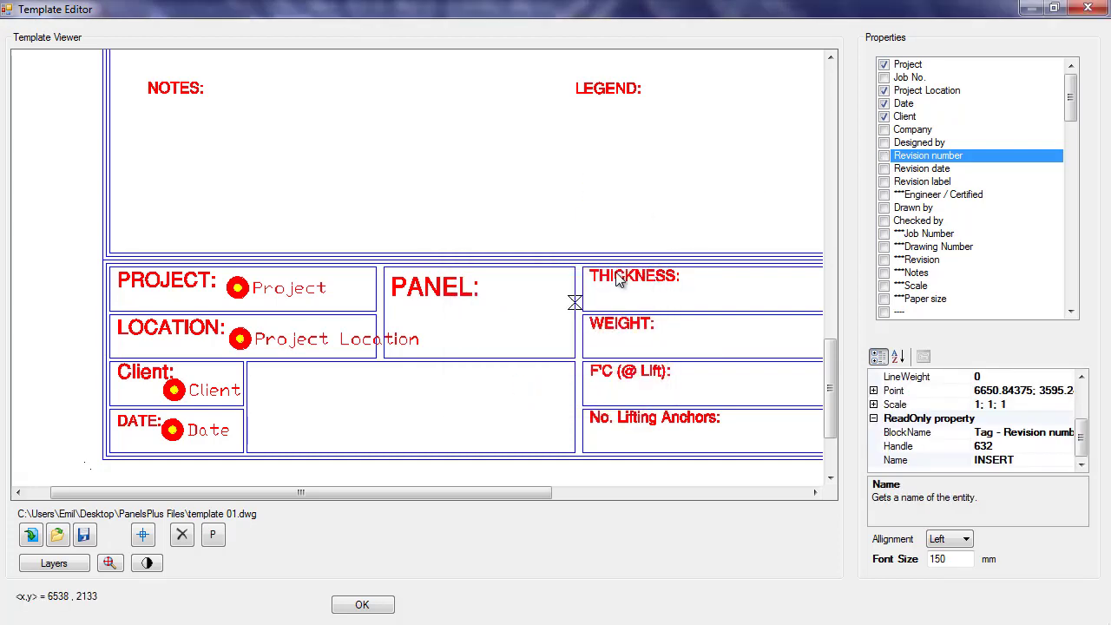
Add Panel Number and Panel Label tags under PANEL: in the title block.
{"action": "scroll", "coordinate": [1071, 104], "scroll_direction": "down", "scroll_amount": 3}
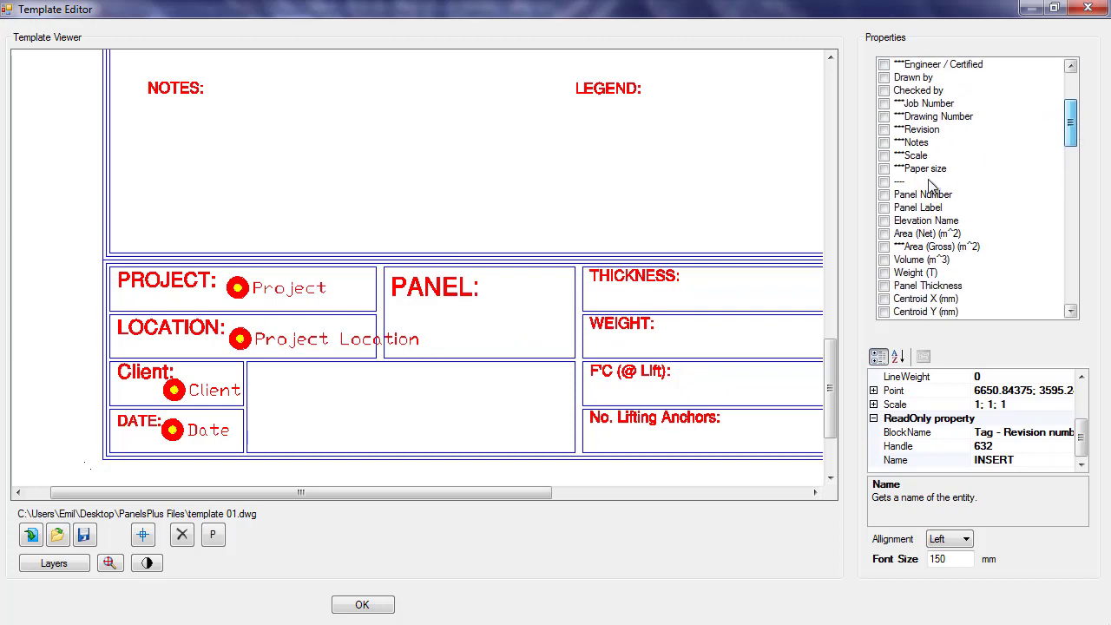
{"action": "left_click", "coordinate": [896, 194]}
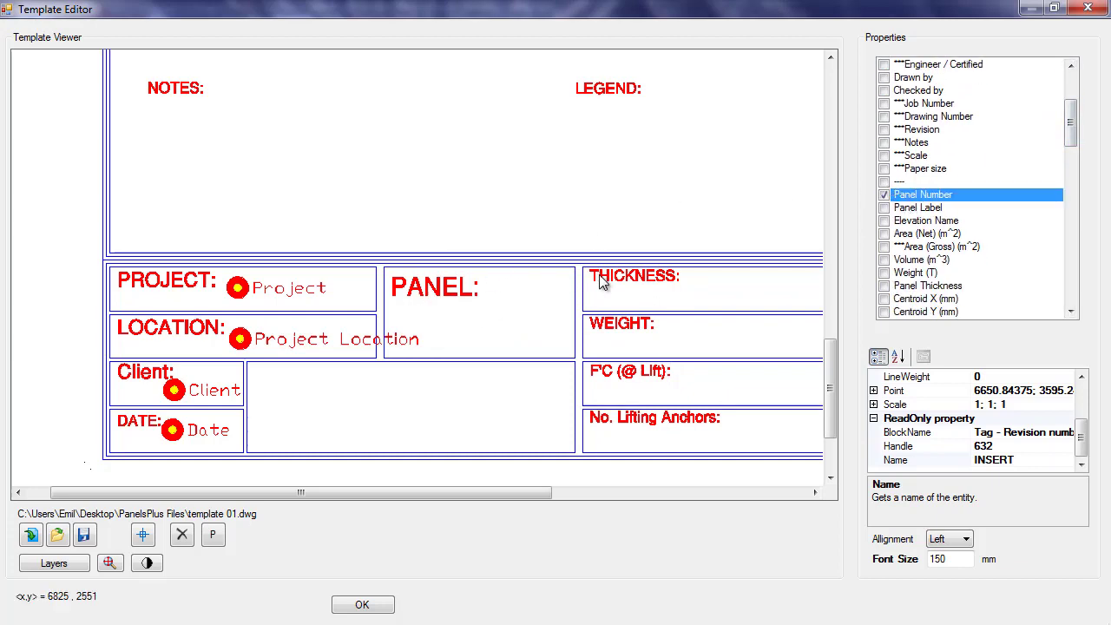
{"action": "left_click", "coordinate": [944, 193]}
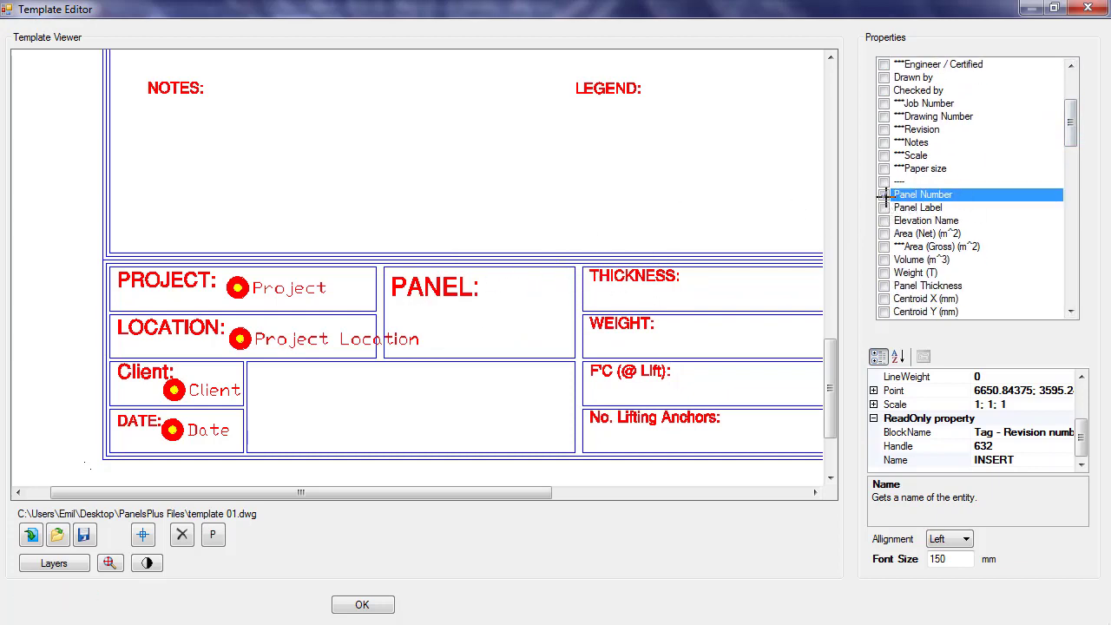
{"action": "left_click", "coordinate": [442, 323]}
{"action": "left_click", "coordinate": [570, 383]}
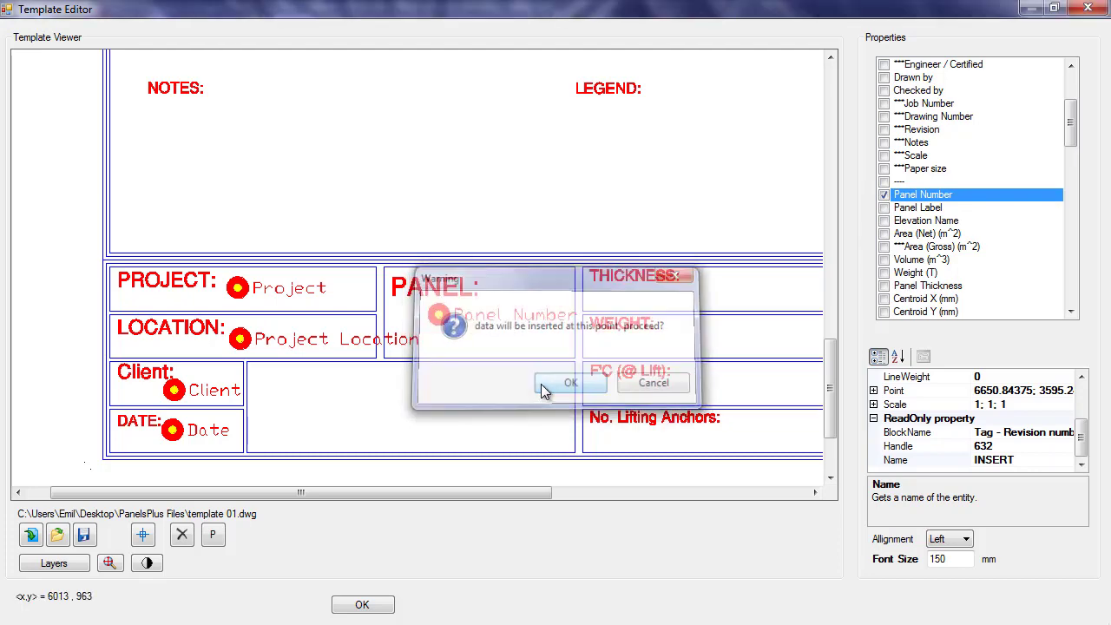
{"action": "left_click", "coordinate": [895, 208]}
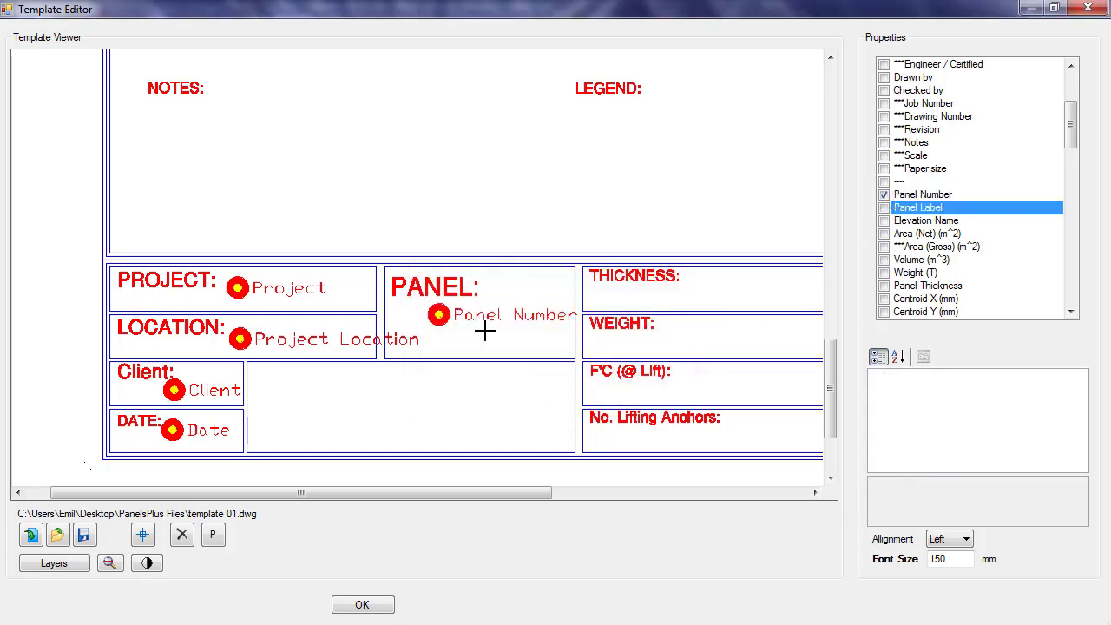
{"action": "scroll", "coordinate": [460, 338], "scroll_direction": "down", "scroll_amount": 10}
{"action": "left_click", "coordinate": [443, 338]}
{"action": "left_click", "coordinate": [570, 382]}
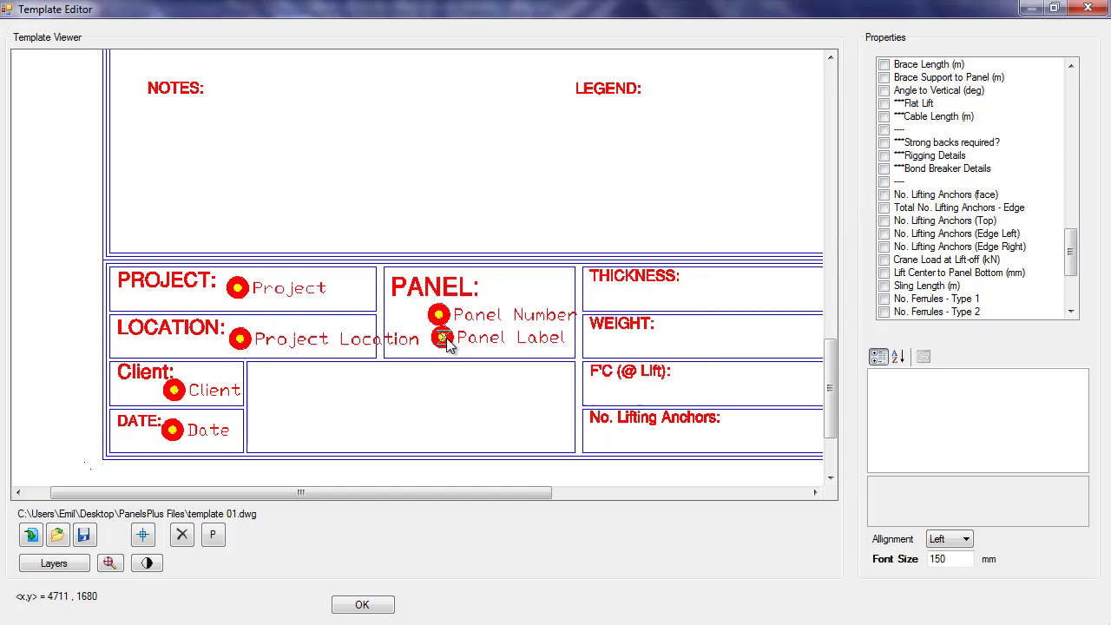
{"action": "left_click", "coordinate": [445, 339]}
Insert a Volume (m^3) tag into the VOLUME box.
{"action": "left_click_drag", "start_coordinate": [415, 494], "coordinate": [645, 495]}
{"action": "scroll", "coordinate": [972, 208], "scroll_direction": "up", "scroll_amount": 15}
{"action": "left_click", "coordinate": [894, 209]}
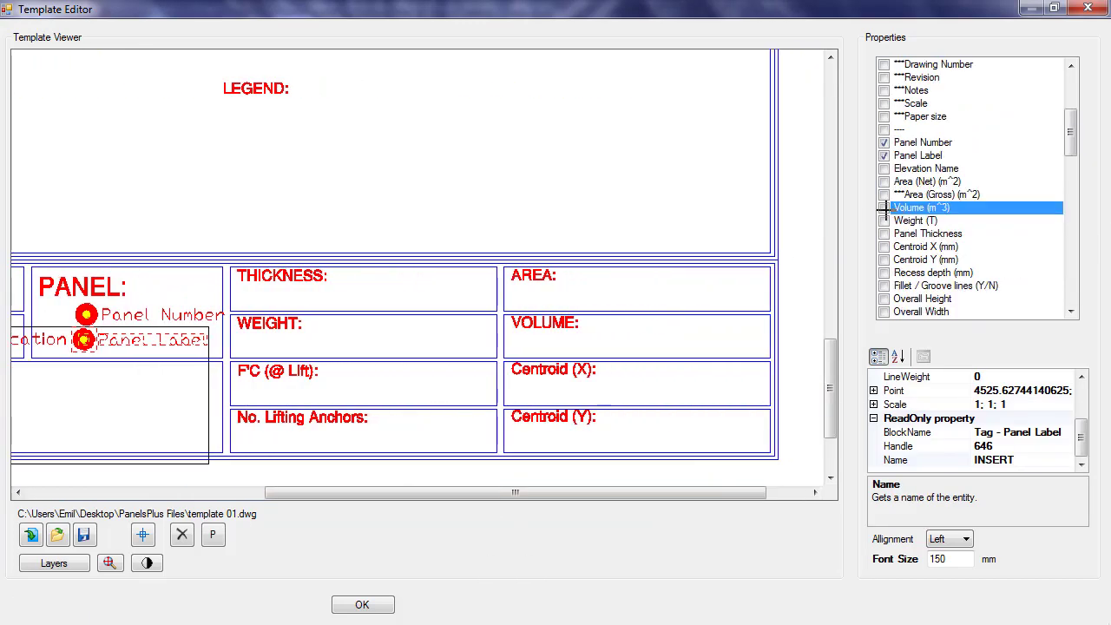
{"action": "scroll", "coordinate": [478, 355], "scroll_direction": "down", "scroll_amount": 10}
{"action": "left_click", "coordinate": [540, 342]}
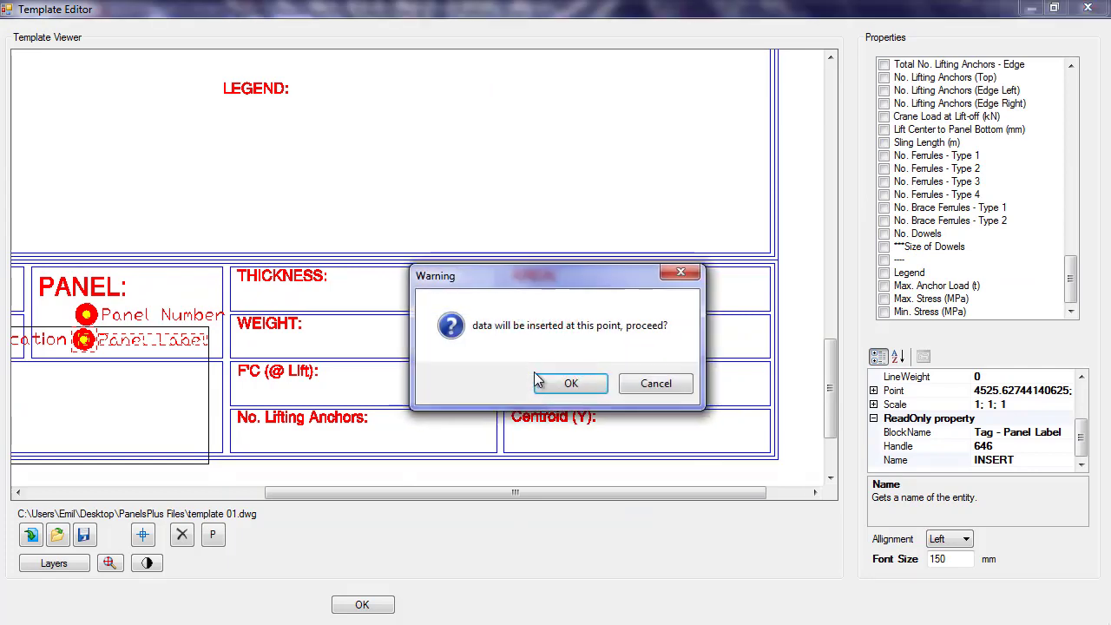
{"action": "left_click", "coordinate": [553, 382]}
Place Weight (T) and Panel Thickness tags on the drawing near the legend.
{"action": "left_click_drag", "start_coordinate": [1077, 273], "coordinate": [1083, 136]}
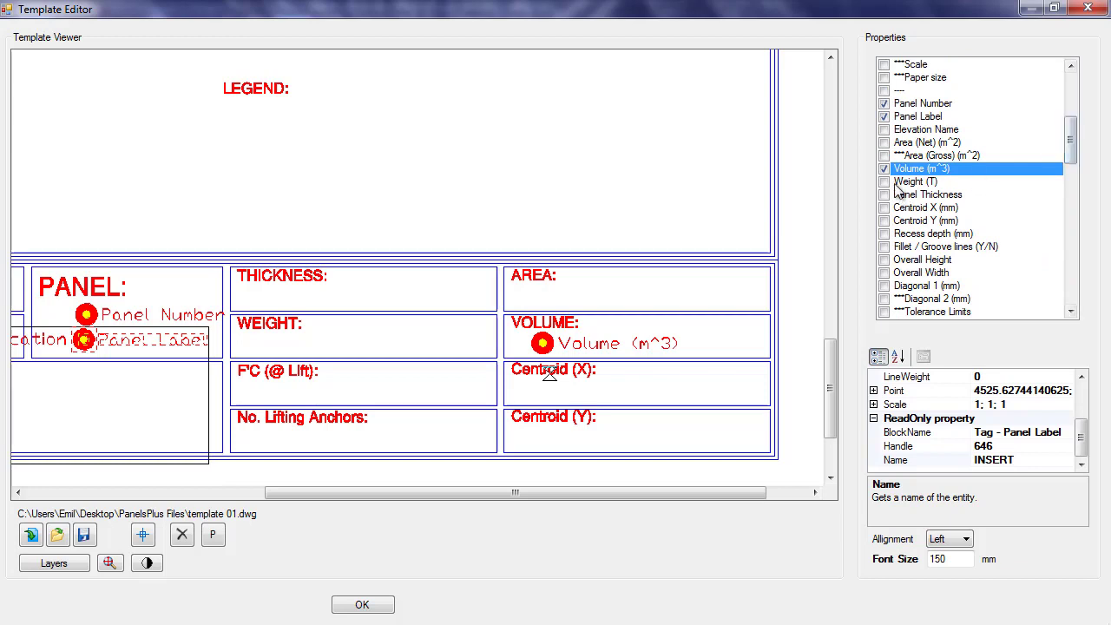
{"action": "left_click", "coordinate": [883, 182]}
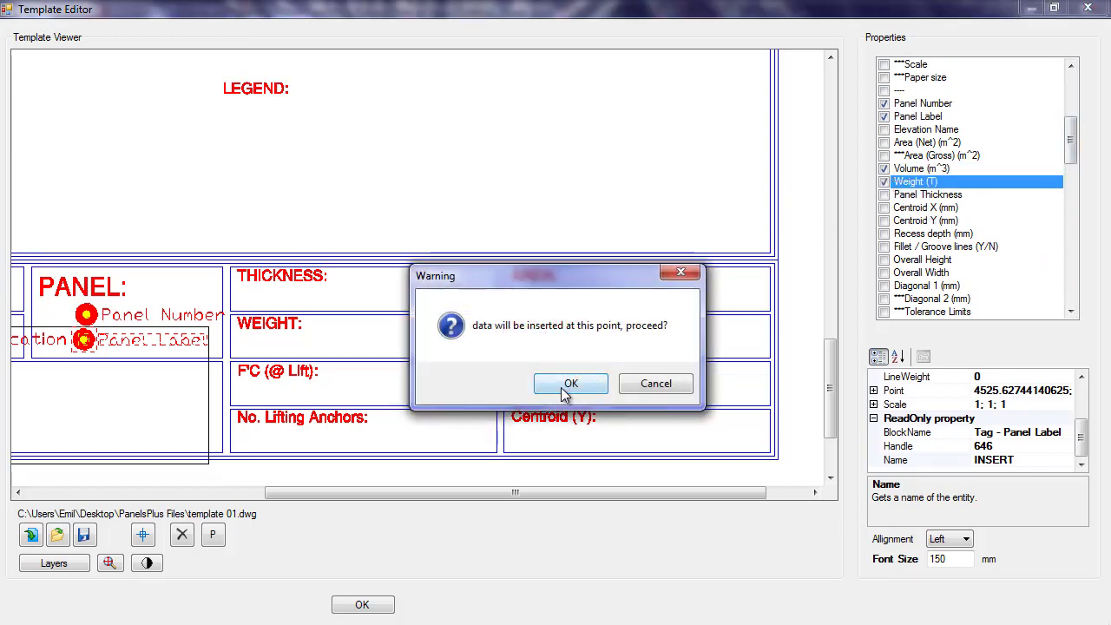
{"action": "left_click", "coordinate": [590, 383]}
{"action": "left_click", "coordinate": [889, 195]}
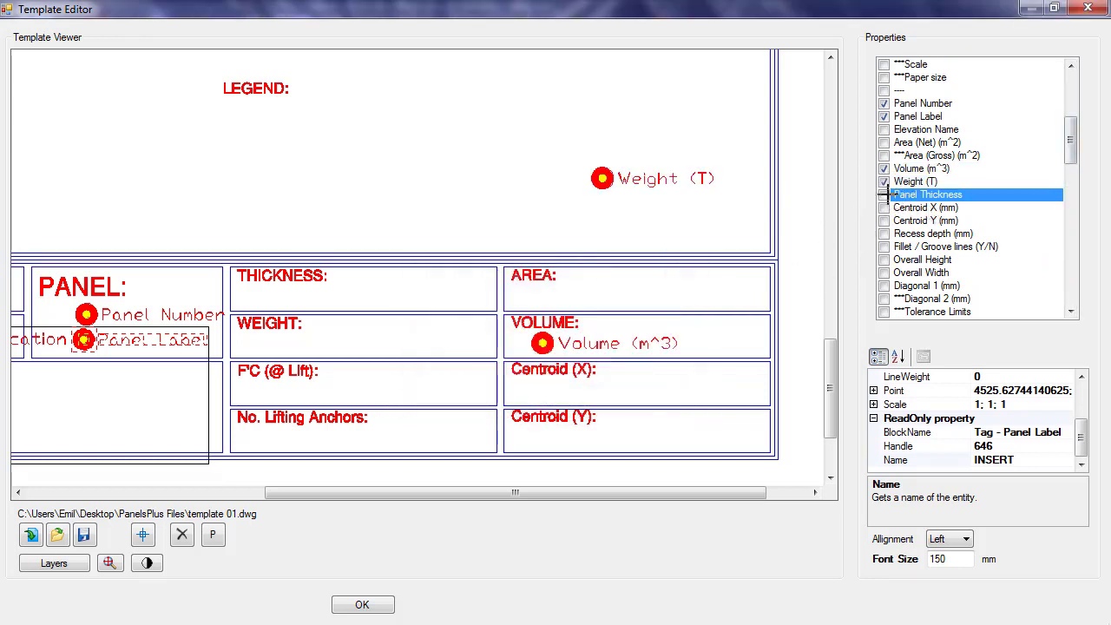
{"action": "left_click", "coordinate": [607, 231]}
{"action": "left_click", "coordinate": [573, 382]}
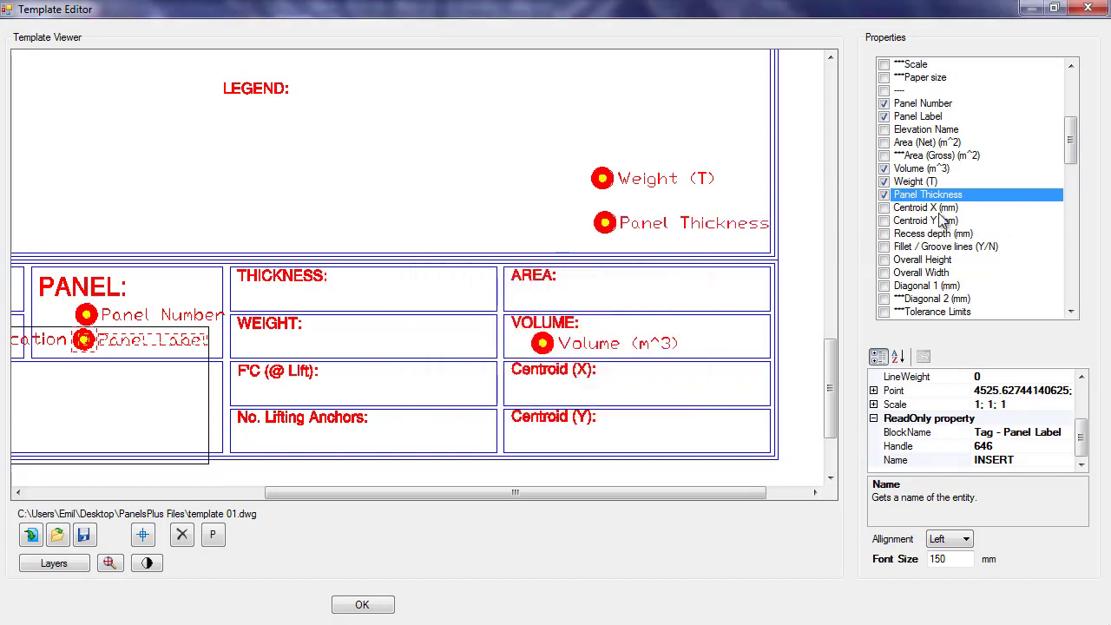
Place Centroid X (mm), Centroid Y (mm) and Area (Net) tags near the legend.
{"action": "left_click", "coordinate": [886, 207]}
{"action": "left_click", "coordinate": [636, 144]}
{"action": "left_click", "coordinate": [570, 379]}
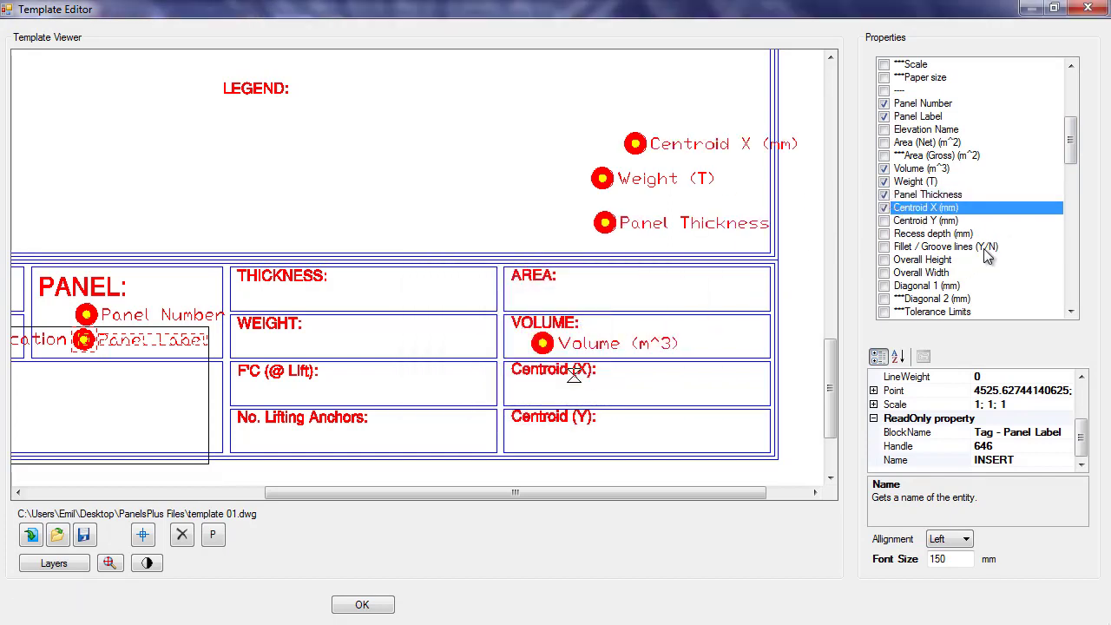
{"action": "left_click", "coordinate": [887, 220]}
{"action": "left_click", "coordinate": [628, 265]}
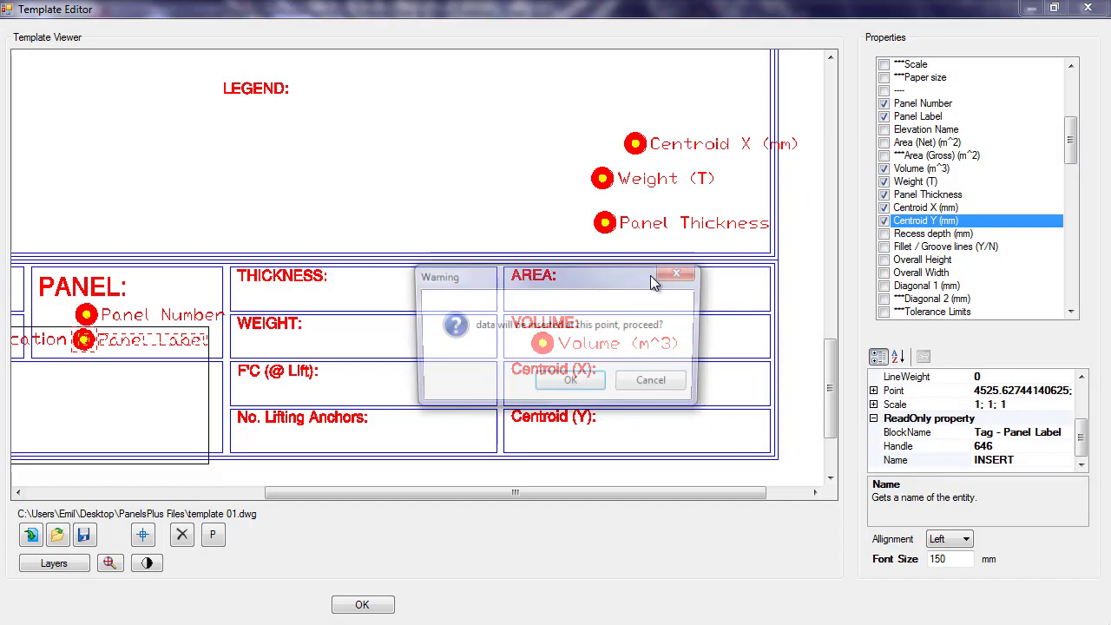
{"action": "left_click", "coordinate": [572, 382]}
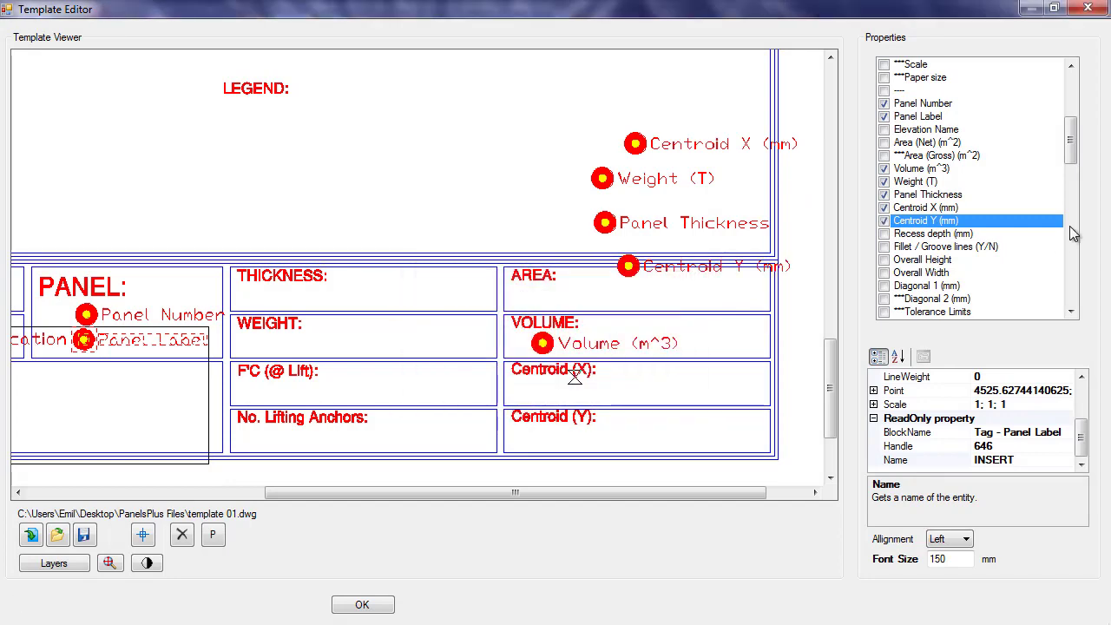
{"action": "left_click", "coordinate": [885, 142]}
{"action": "left_click", "coordinate": [664, 114]}
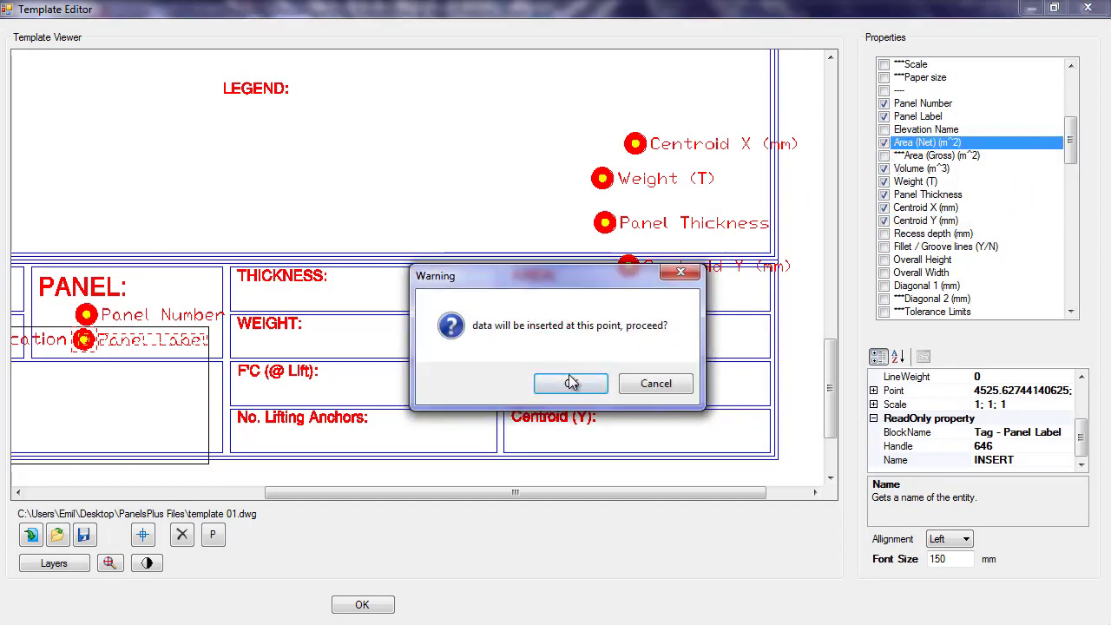
{"action": "left_click", "coordinate": [570, 383]}
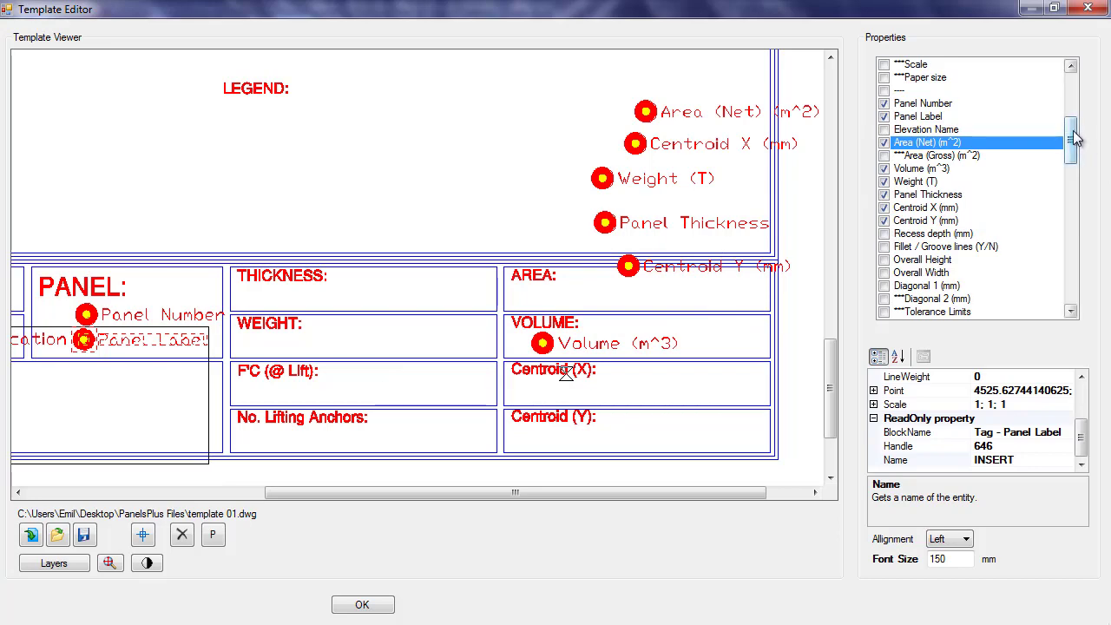
{"action": "left_click_drag", "start_coordinate": [1075, 139], "coordinate": [1074, 157]}
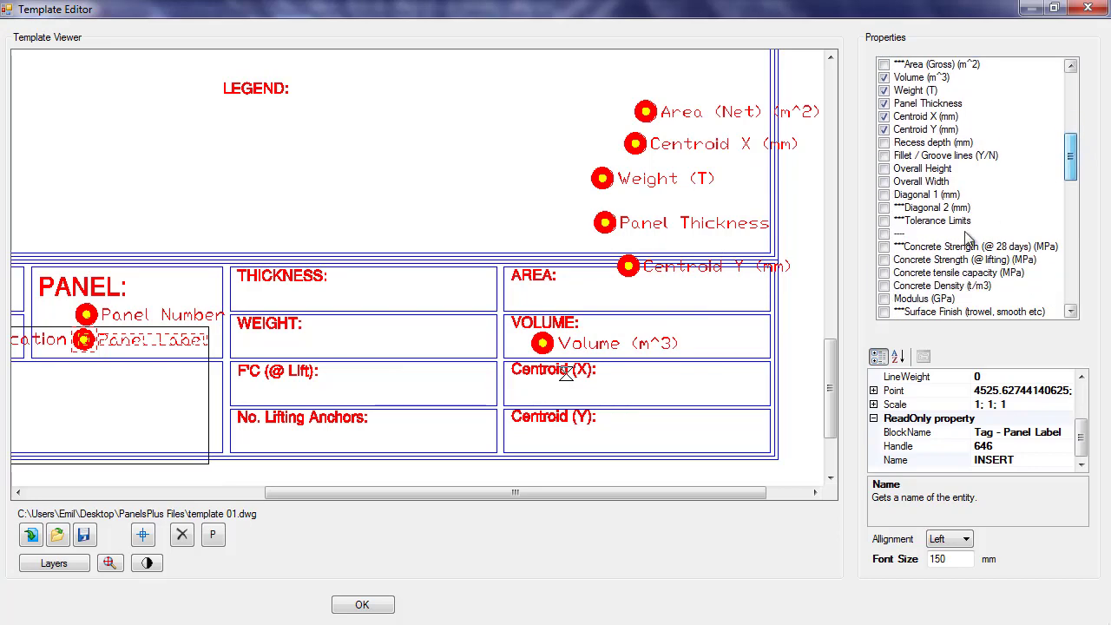
Insert a Concrete Strength (@ lifting) tag and move it into the F'C (@ Lift) cell.
{"action": "left_click", "coordinate": [890, 259]}
{"action": "scroll", "coordinate": [955, 261], "scroll_direction": "down", "scroll_amount": 15}
{"action": "left_click", "coordinate": [302, 344]}
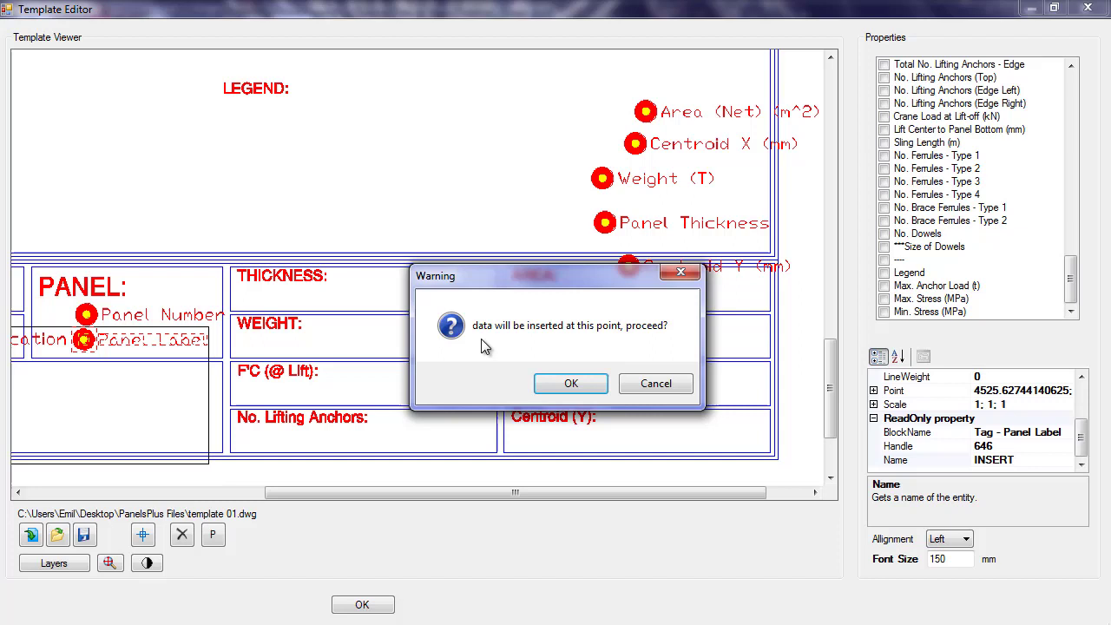
{"action": "left_click", "coordinate": [573, 382]}
{"action": "left_click_drag", "start_coordinate": [373, 339], "coordinate": [328, 384]}
Move the Centroid Y, Panel Thickness, Area (Net), Centroid X and Weight (T) tags into their cells.
{"action": "left_click", "coordinate": [388, 172]}
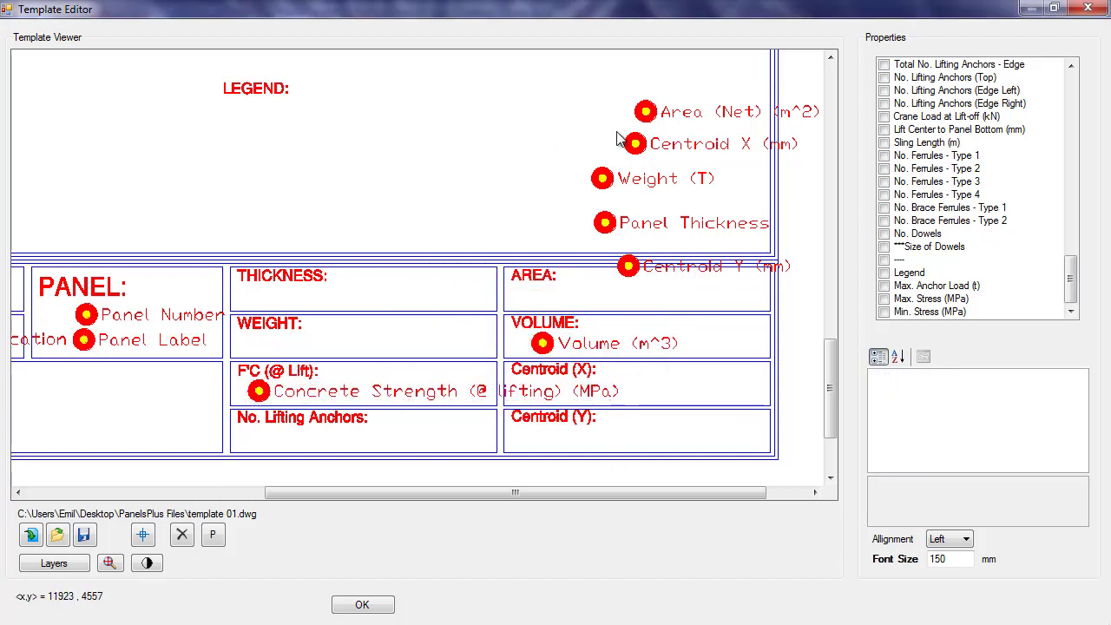
{"action": "left_click", "coordinate": [629, 269]}
{"action": "left_click_drag", "start_coordinate": [536, 440], "coordinate": [530, 438]}
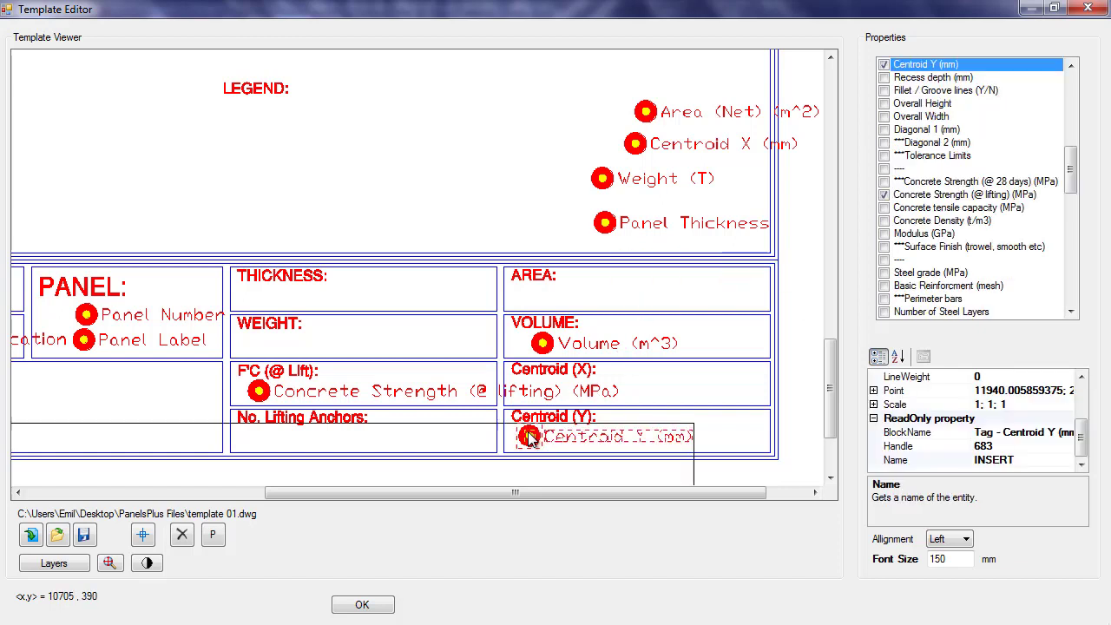
{"action": "left_click_drag", "start_coordinate": [625, 220], "coordinate": [279, 292]}
{"action": "left_click_drag", "start_coordinate": [647, 111], "coordinate": [548, 300]}
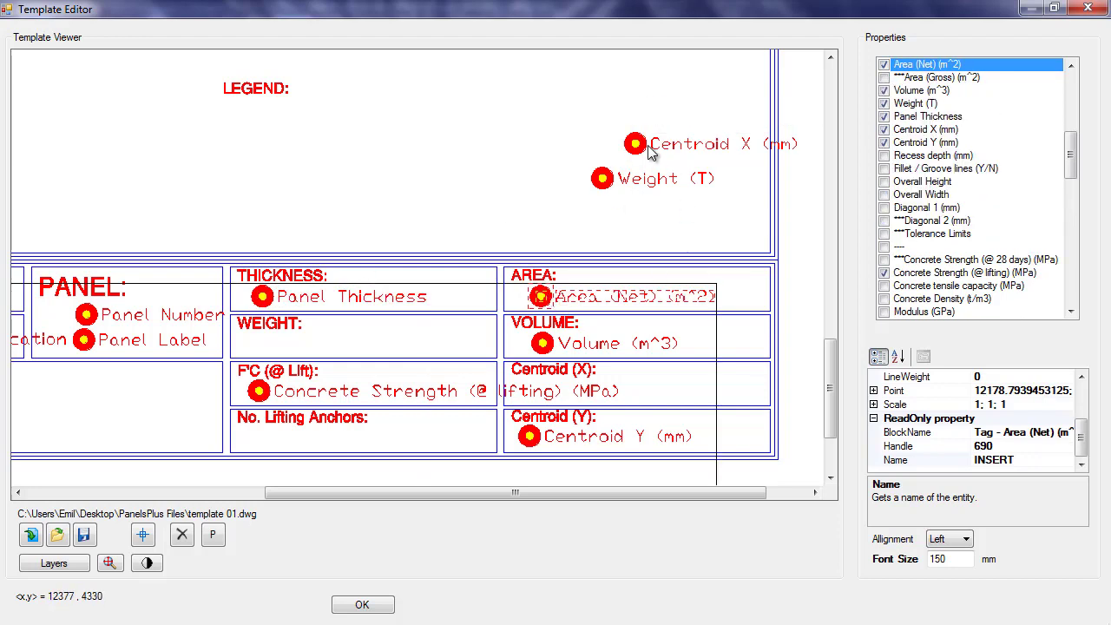
{"action": "left_click_drag", "start_coordinate": [643, 146], "coordinate": [542, 390]}
{"action": "left_click_drag", "start_coordinate": [590, 183], "coordinate": [273, 340]}
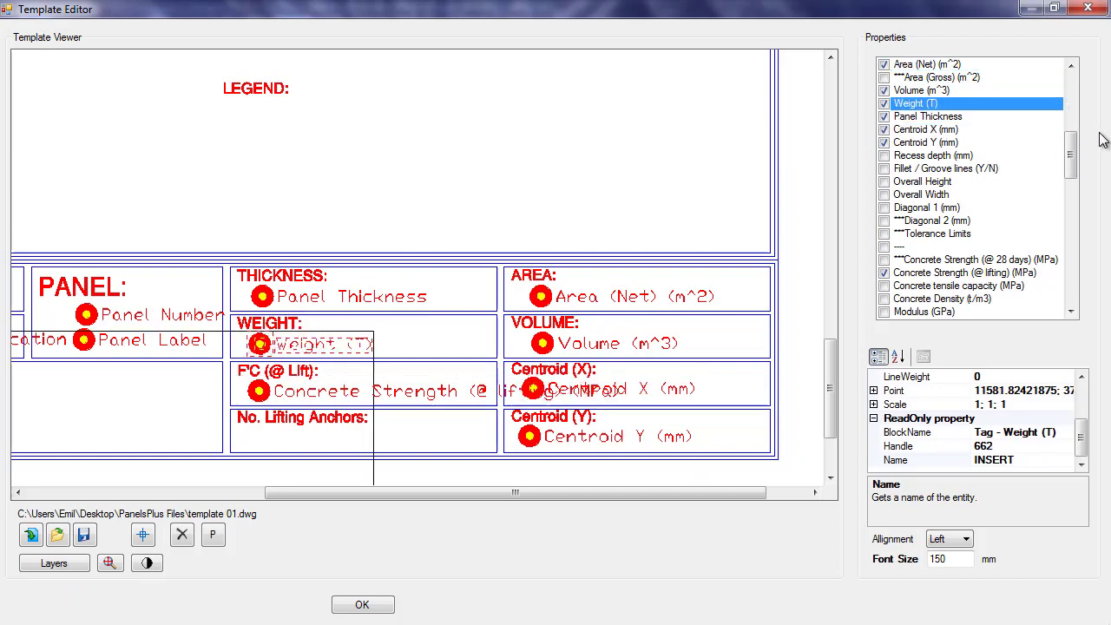
{"action": "left_click_drag", "start_coordinate": [1071, 153], "coordinate": [1068, 261]}
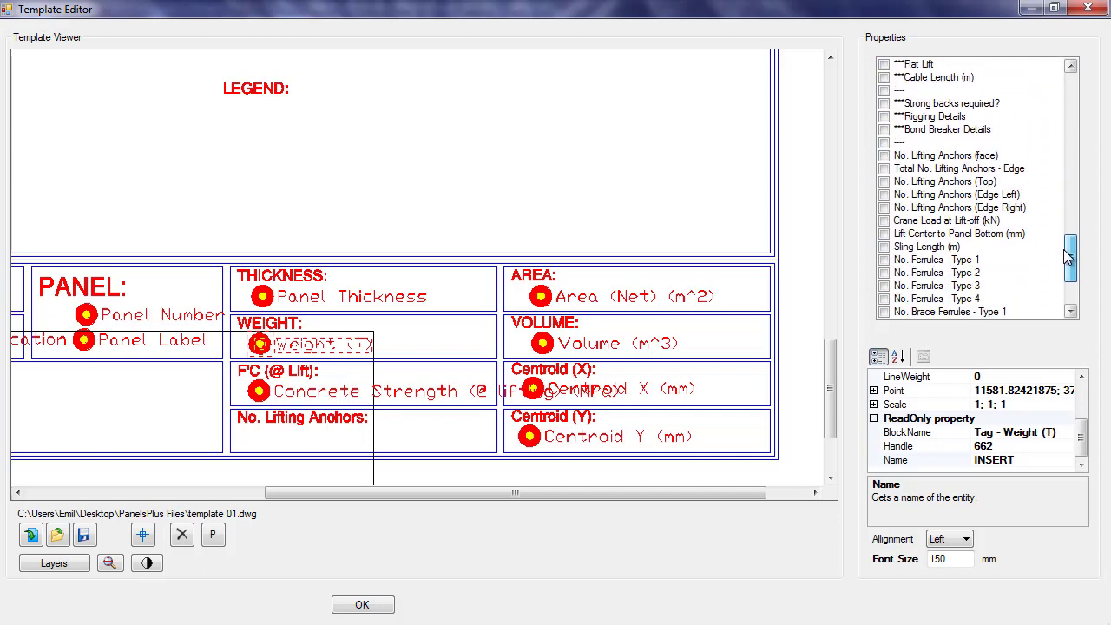
Insert a No. Lifting Anchors (face) tag into the No. Lifting Anchors cell.
{"action": "left_click", "coordinate": [885, 165]}
{"action": "left_click", "coordinate": [887, 156]}
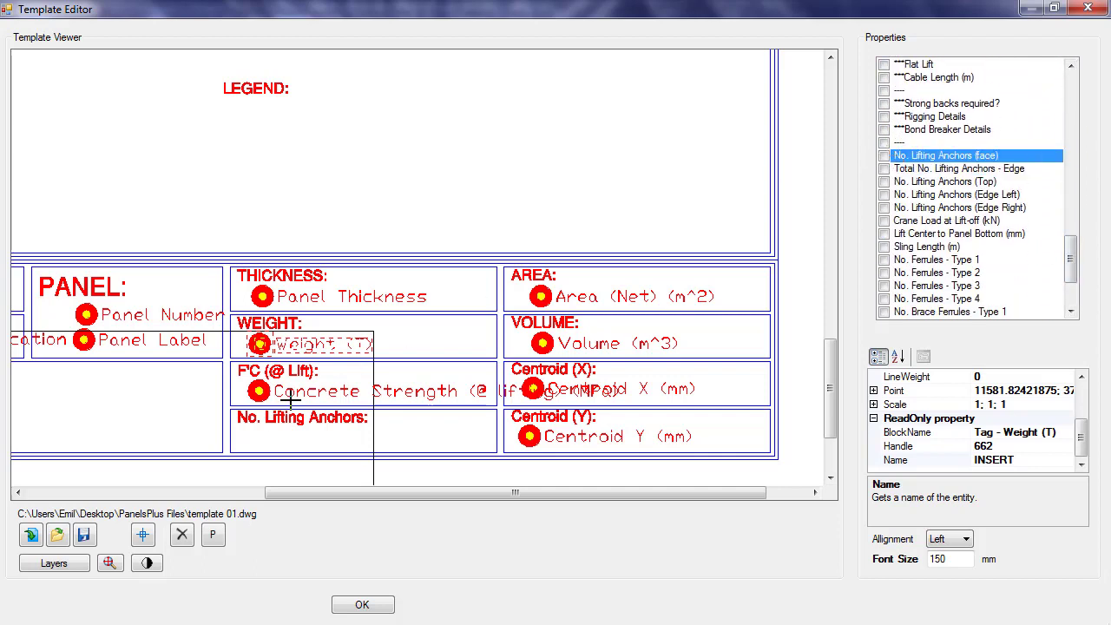
{"action": "left_click", "coordinate": [265, 430]}
{"action": "left_click", "coordinate": [569, 382]}
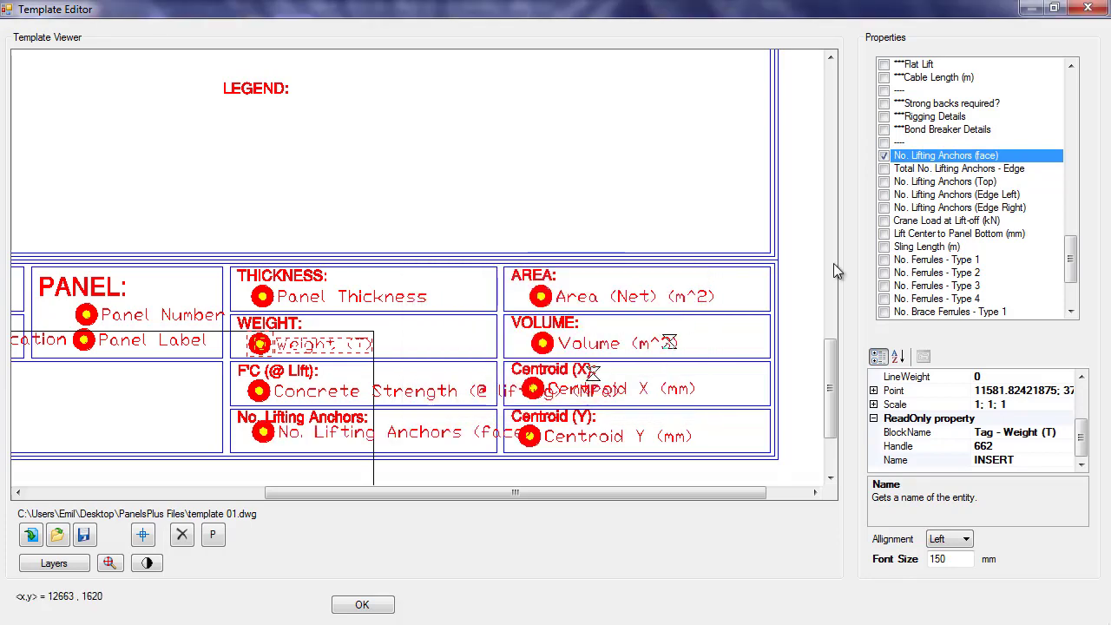
Add a Total No. Lifting Anchors - Edge tag beside it in the same cell.
{"action": "left_click", "coordinate": [900, 182]}
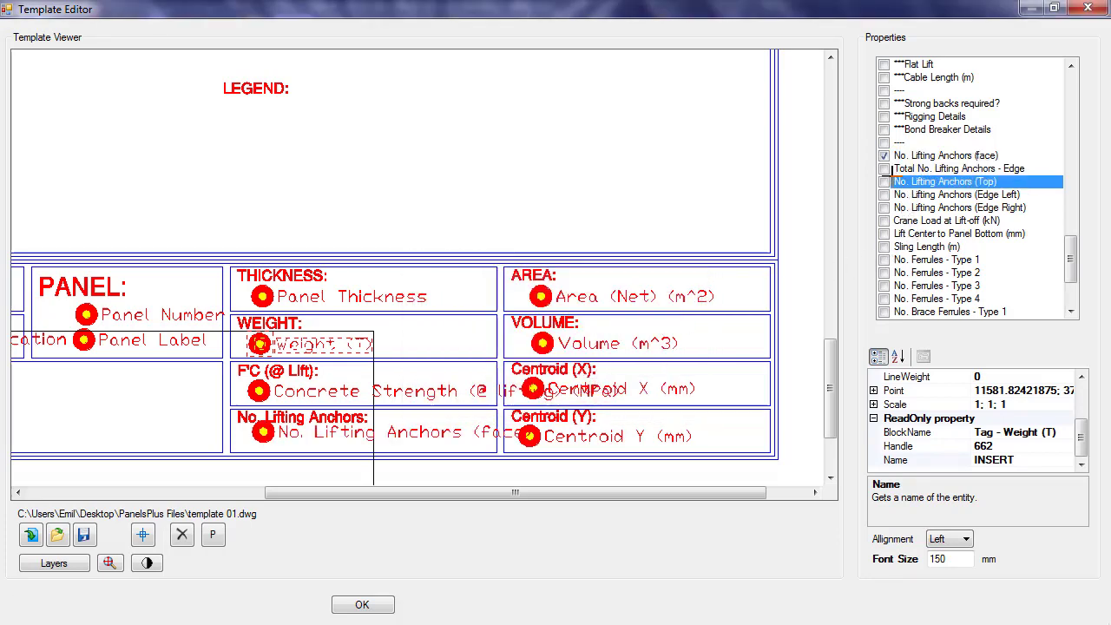
{"action": "left_click", "coordinate": [900, 169]}
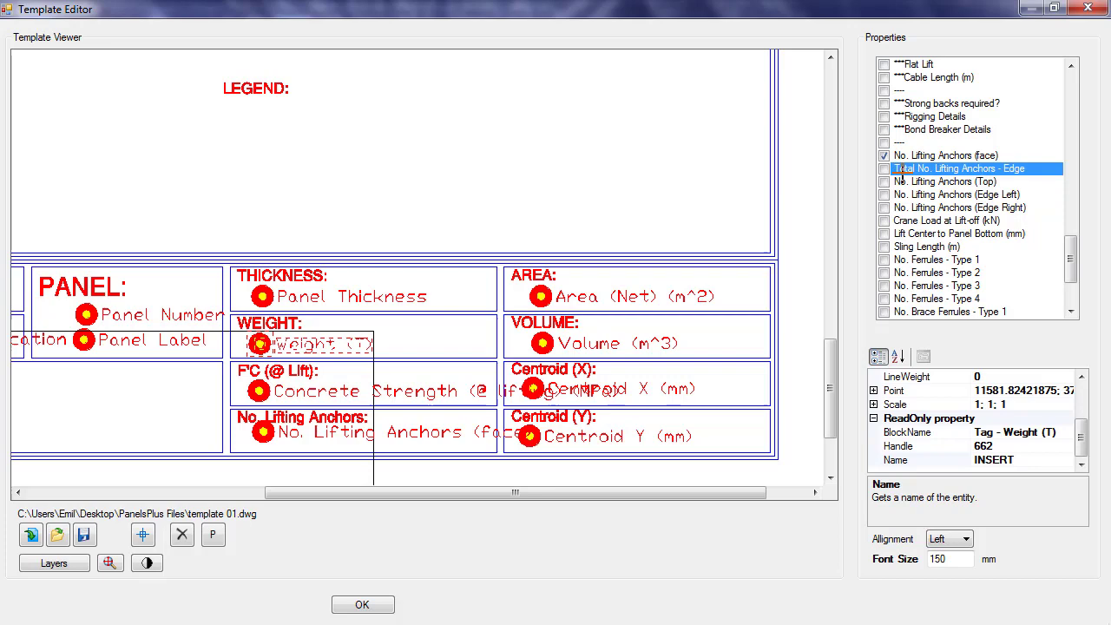
{"action": "left_click", "coordinate": [375, 430]}
{"action": "left_click", "coordinate": [570, 384]}
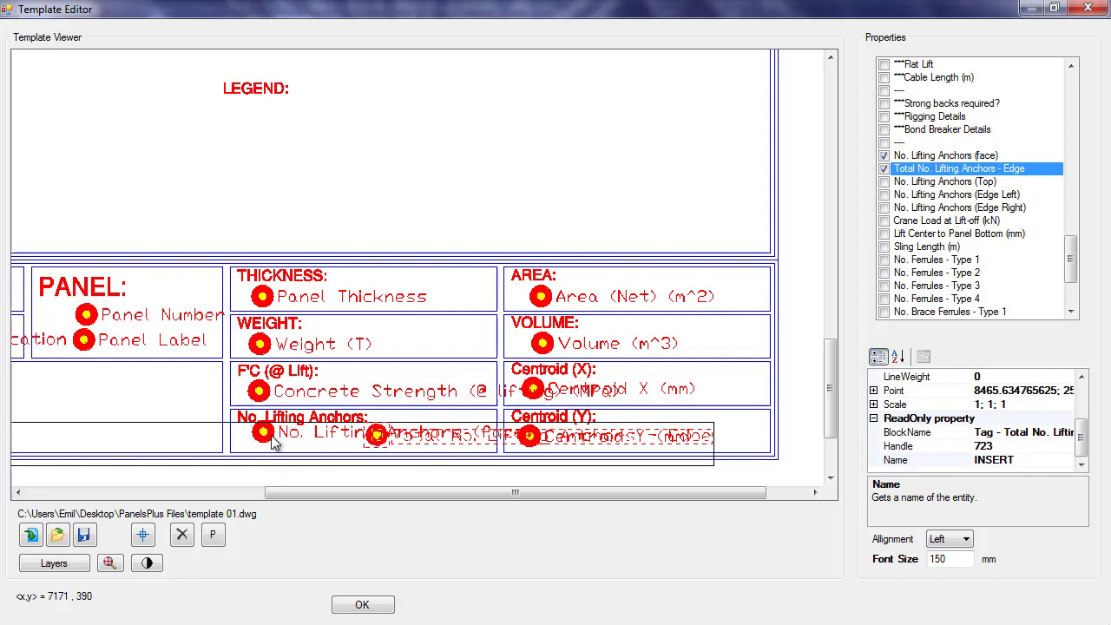
{"action": "left_click_drag", "start_coordinate": [423, 491], "coordinate": [193, 488]}
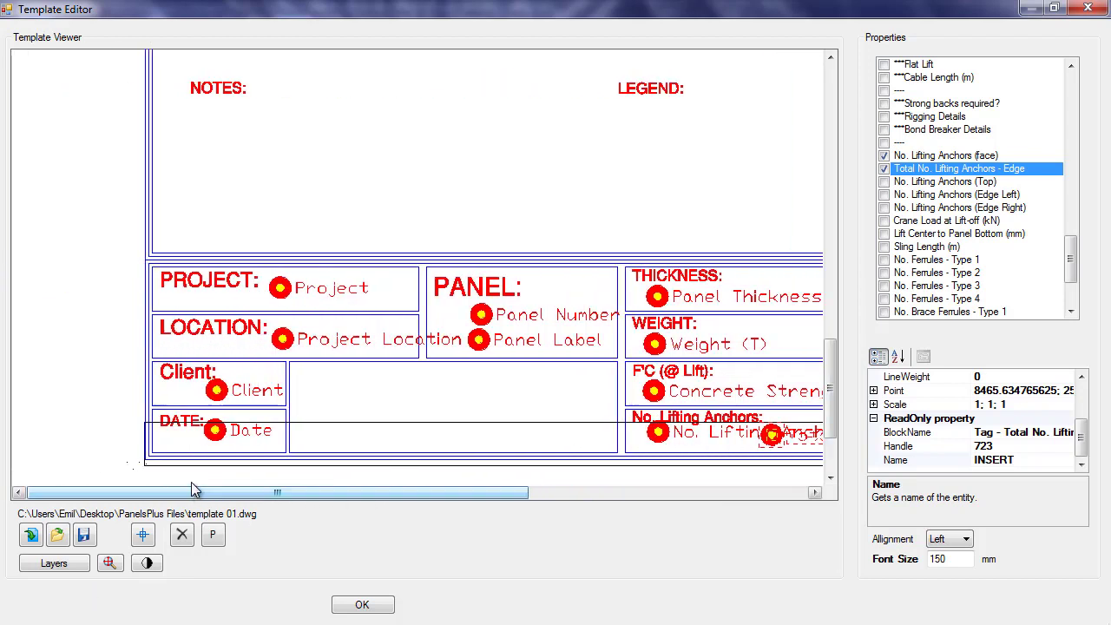
Save the template to the Desktop as template1.tme.
{"action": "scroll", "coordinate": [484, 404], "scroll_direction": "down", "scroll_amount": 4}
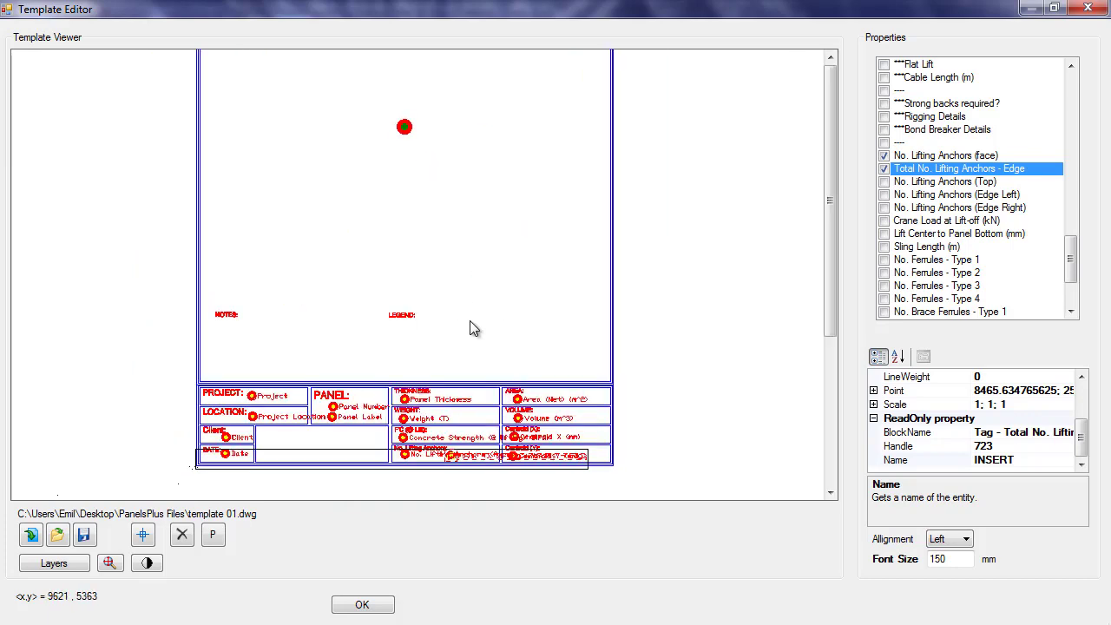
{"action": "left_click", "coordinate": [86, 536]}
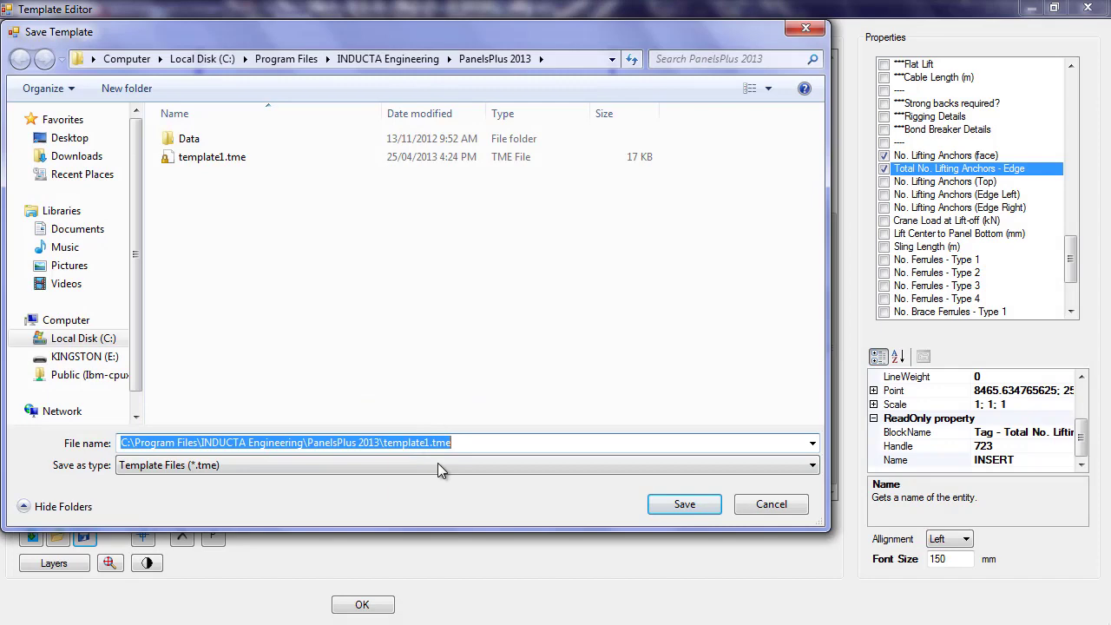
{"action": "left_click", "coordinate": [69, 138]}
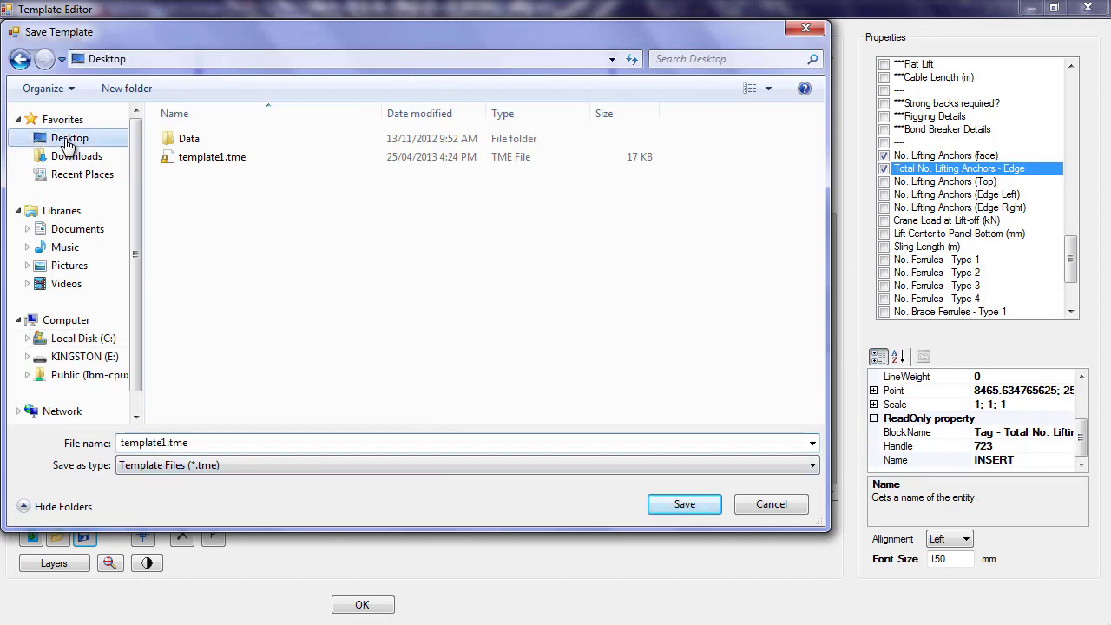
{"action": "left_click", "coordinate": [683, 504]}
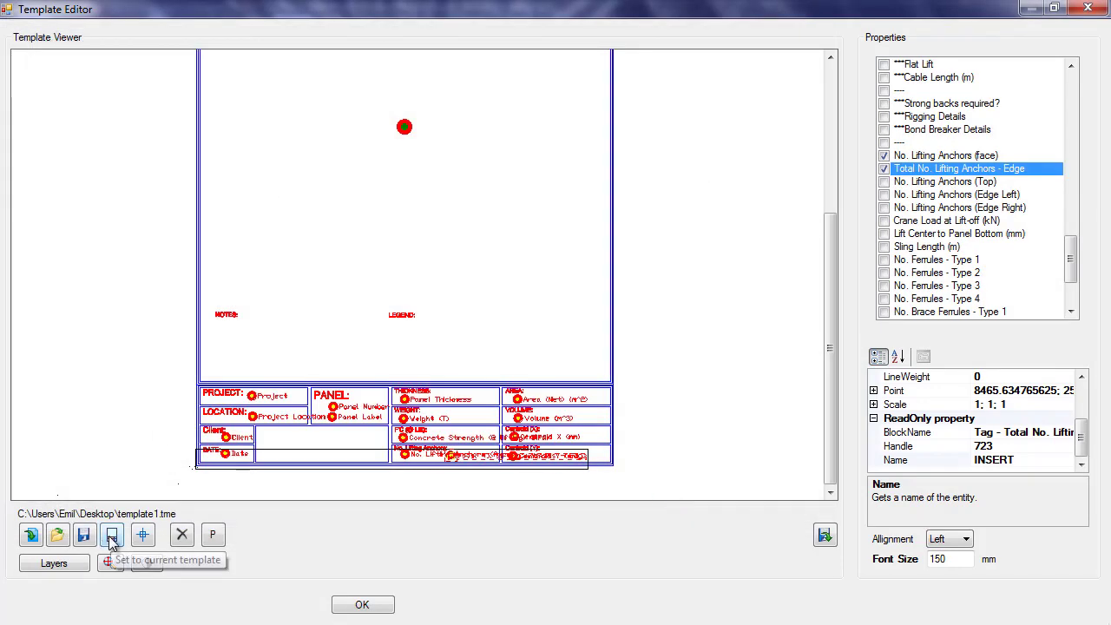
Make template1.tme the current template and close the Template Editor.
{"action": "left_click", "coordinate": [112, 538]}
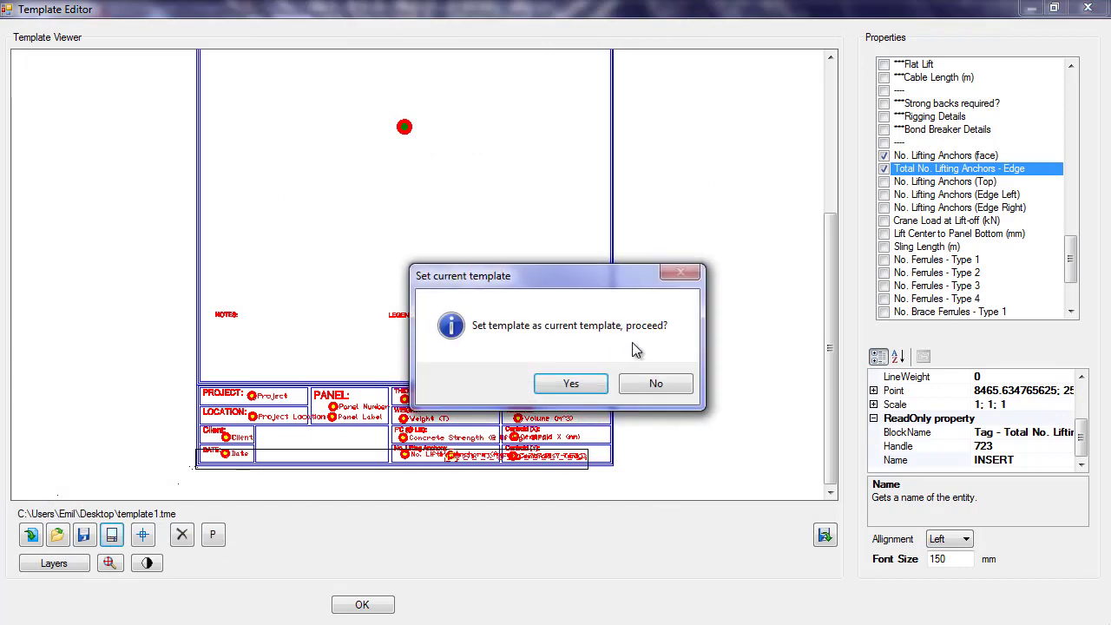
{"action": "left_click", "coordinate": [598, 379]}
{"action": "left_click", "coordinate": [363, 606]}
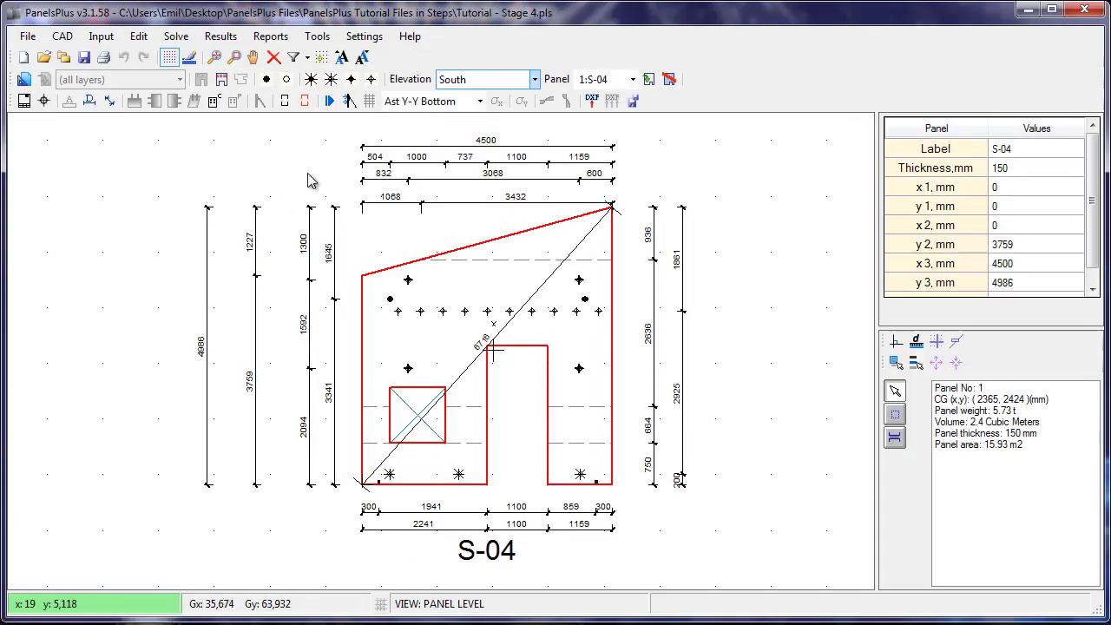
Show S-04 on its template sheet and zoom into the title block (150 mm, 5.73 t, 50 MPa).
{"action": "left_click", "coordinate": [24, 103]}
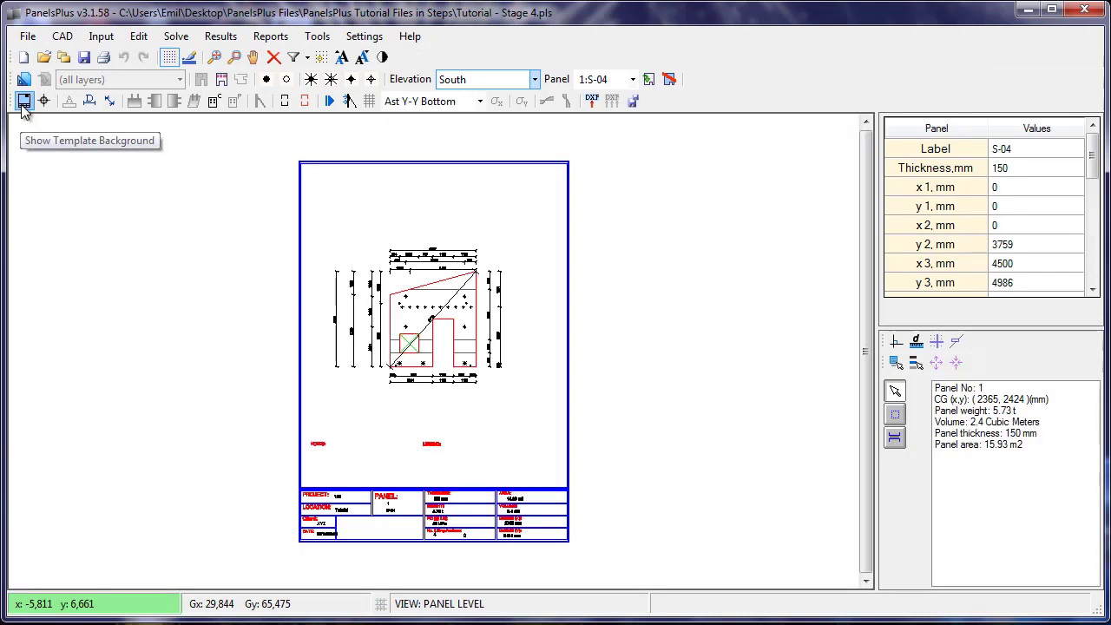
{"action": "scroll", "coordinate": [403, 252], "scroll_direction": "down", "scroll_amount": 2}
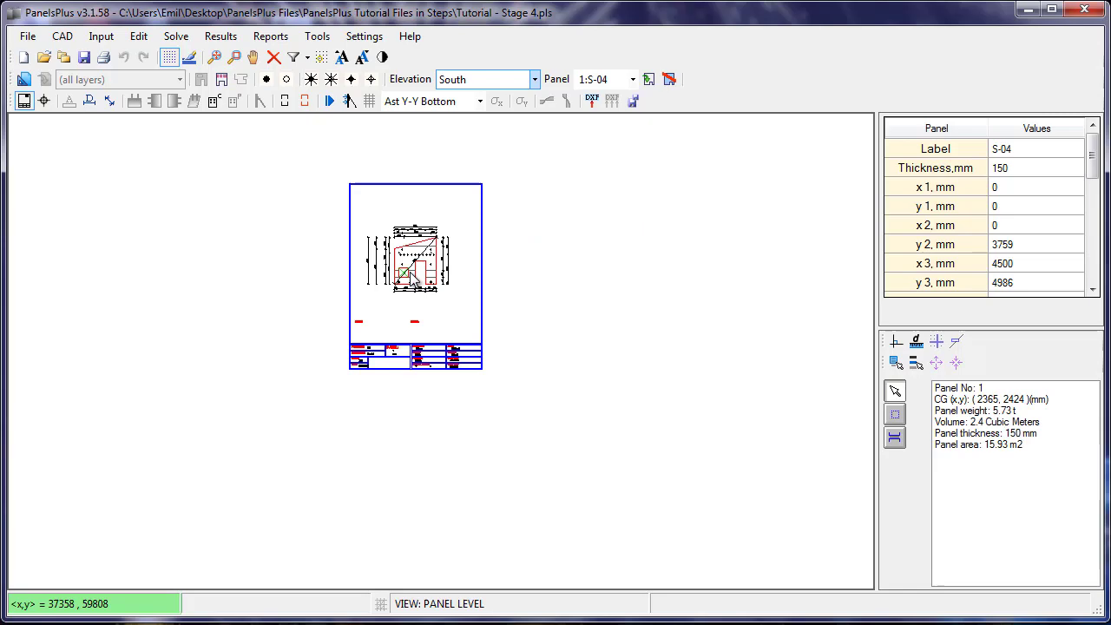
{"action": "scroll", "coordinate": [427, 269], "scroll_direction": "up", "scroll_amount": 3}
{"action": "scroll", "coordinate": [399, 235], "scroll_direction": "up", "scroll_amount": 1}
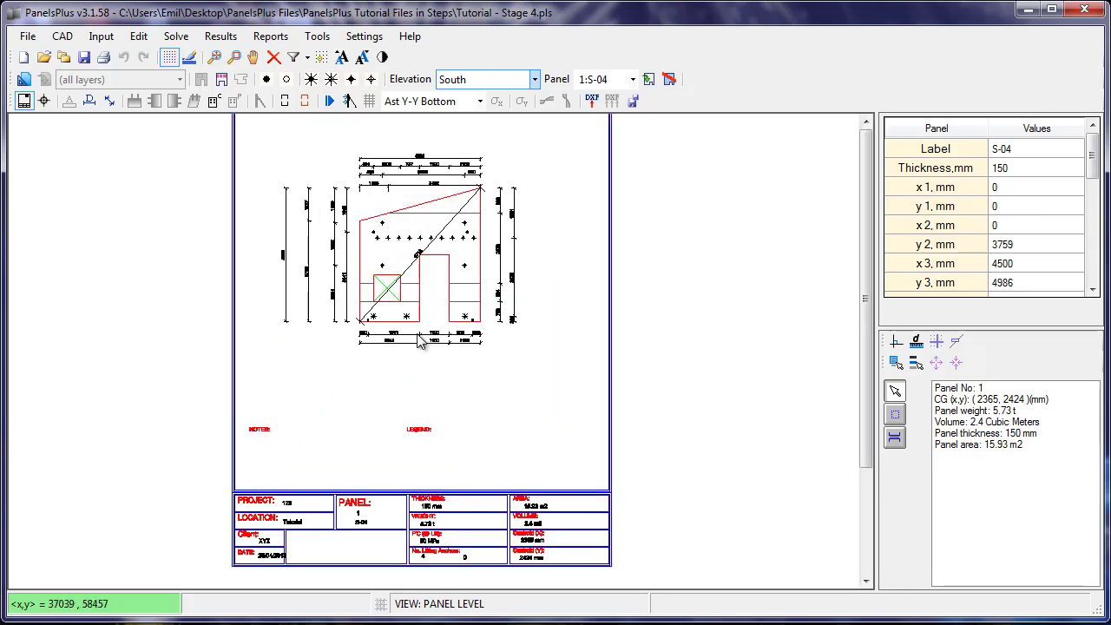
{"action": "scroll", "coordinate": [382, 404], "scroll_direction": "up", "scroll_amount": 4}
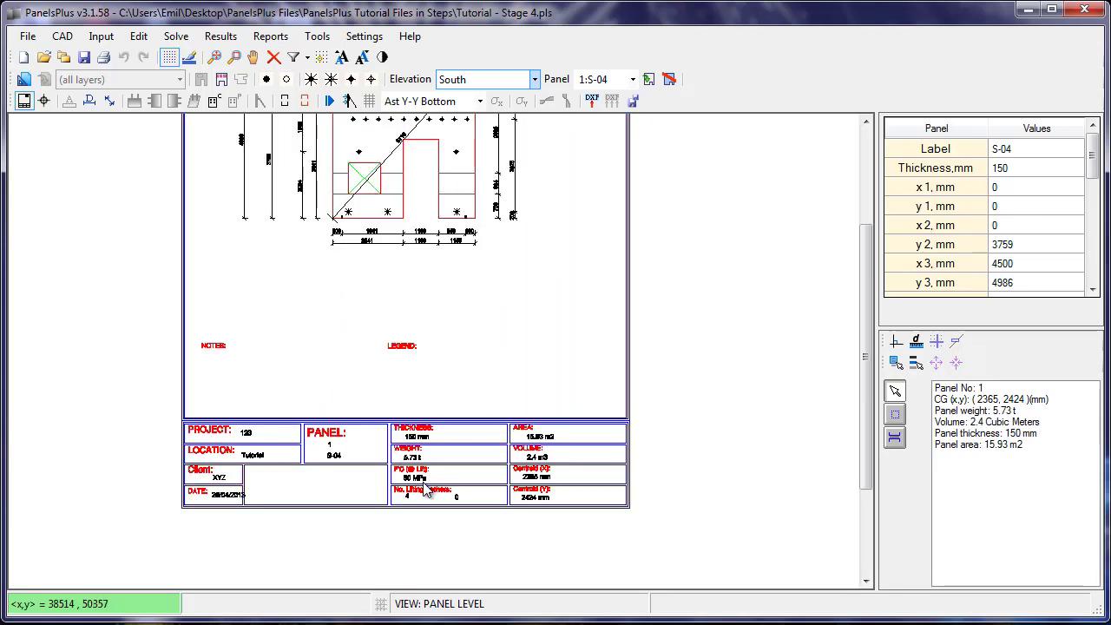
{"action": "scroll", "coordinate": [362, 465], "scroll_direction": "down", "scroll_amount": 1}
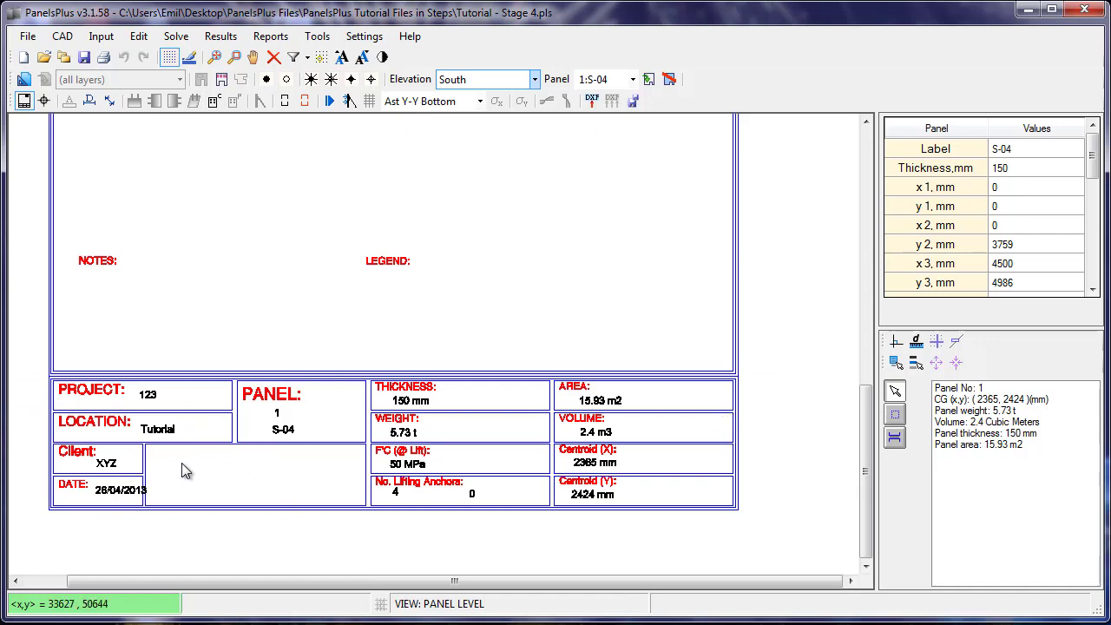
{"action": "scroll", "coordinate": [96, 460], "scroll_direction": "up", "scroll_amount": 1}
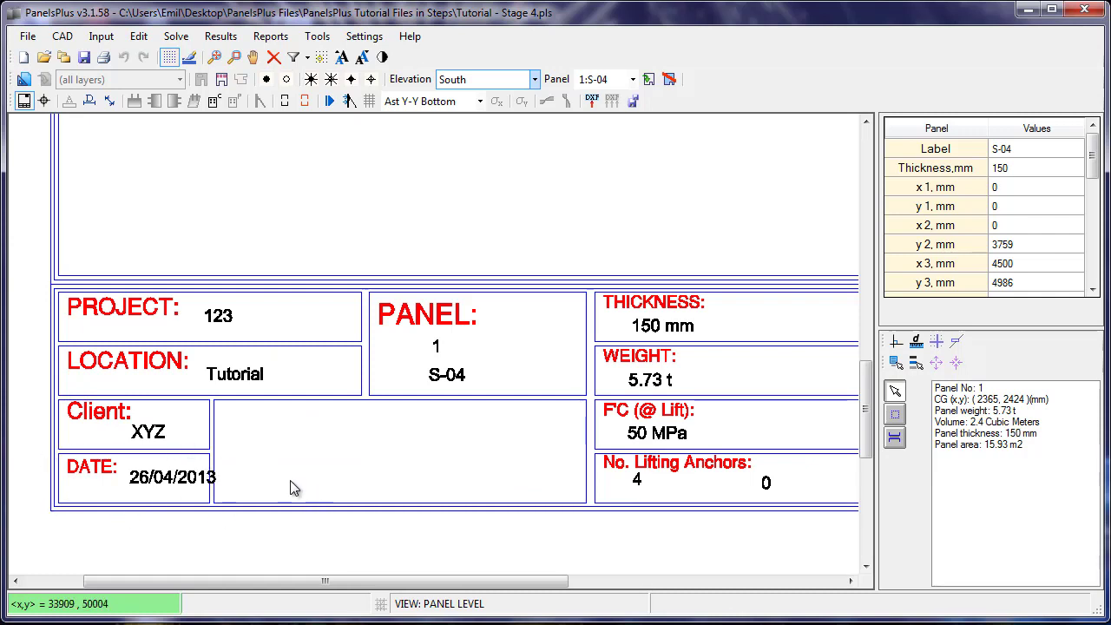
Reopen the template editor from settings and select the title block's Date tag.
{"action": "left_click", "coordinate": [364, 35]}
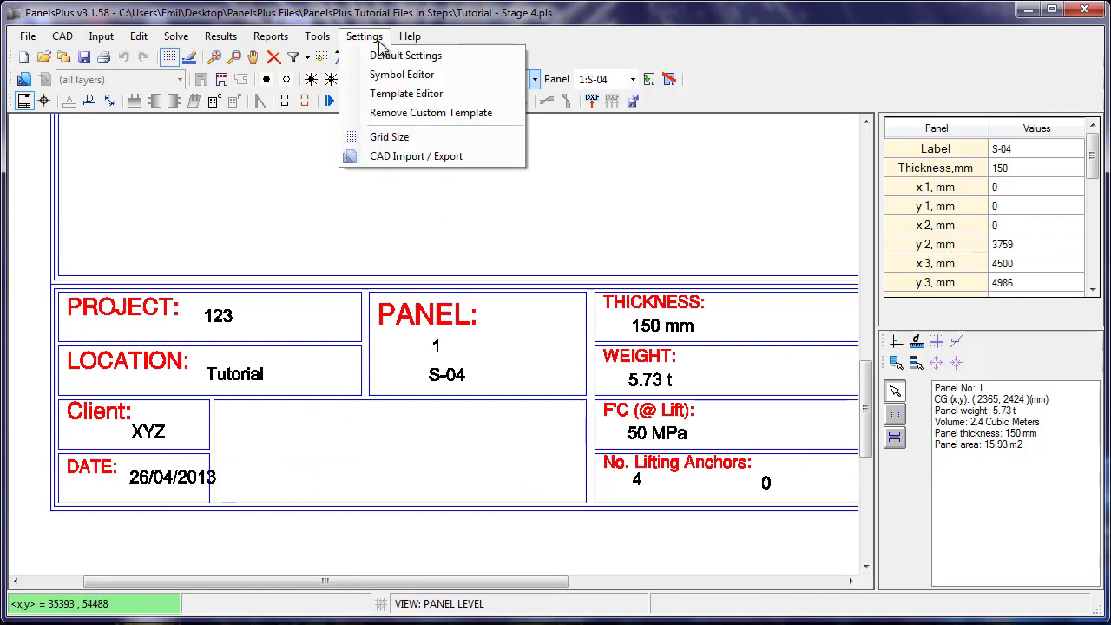
{"action": "left_click", "coordinate": [397, 94]}
{"action": "scroll", "coordinate": [355, 409], "scroll_direction": "up", "scroll_amount": 2}
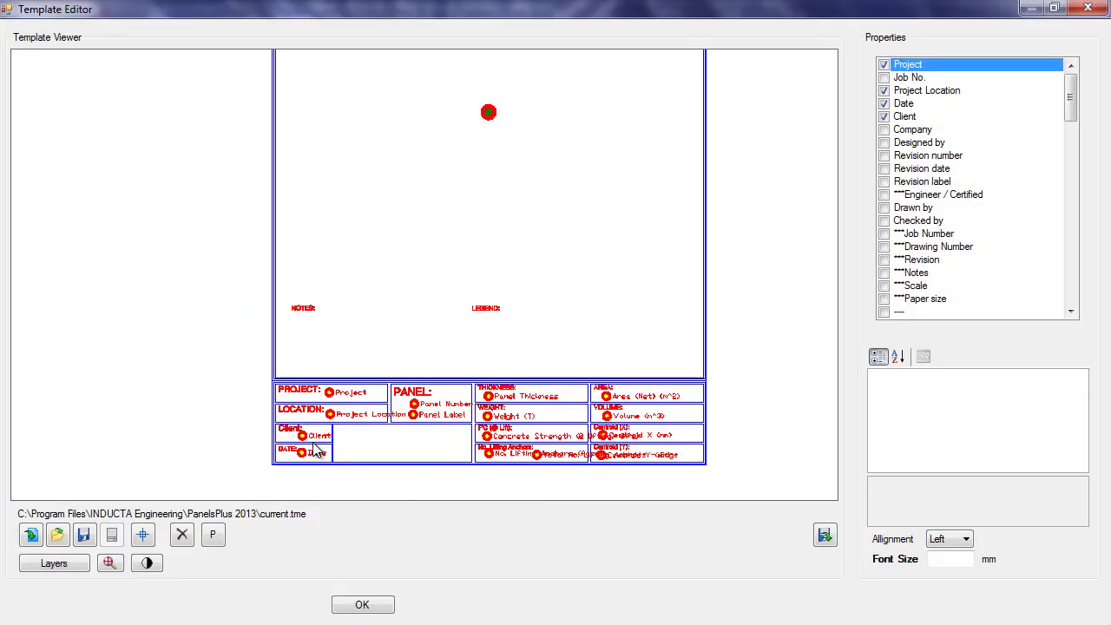
{"action": "scroll", "coordinate": [323, 456], "scroll_direction": "up", "scroll_amount": 1}
{"action": "left_click", "coordinate": [314, 453]}
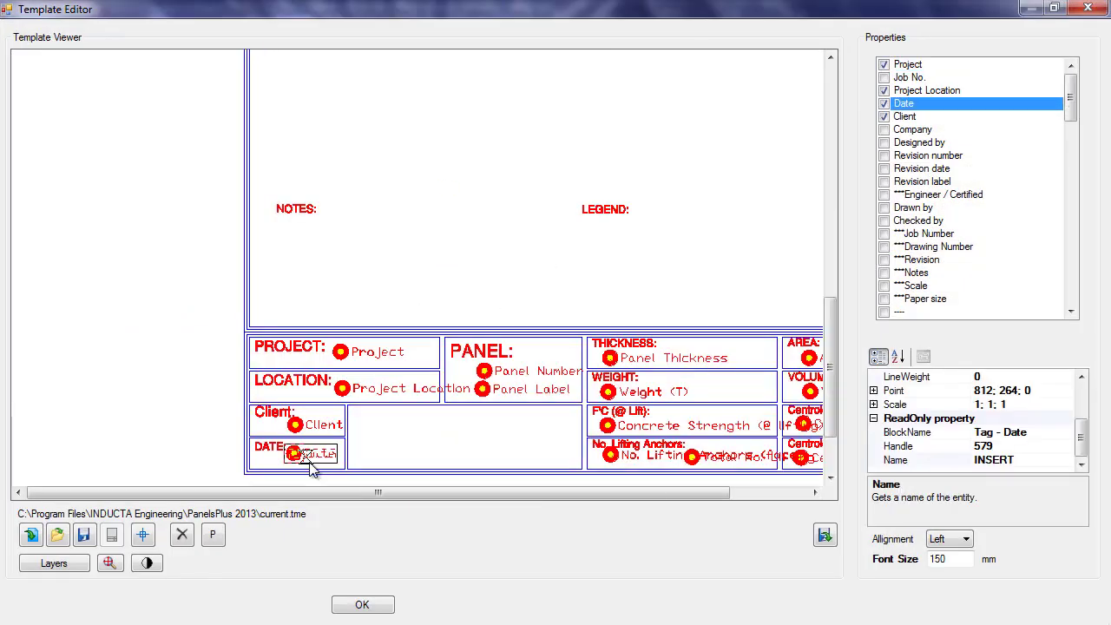
Set the Date tag's font size to 100, then save the template and close the editor.
{"action": "scroll", "coordinate": [290, 477], "scroll_direction": "up", "scroll_amount": 1}
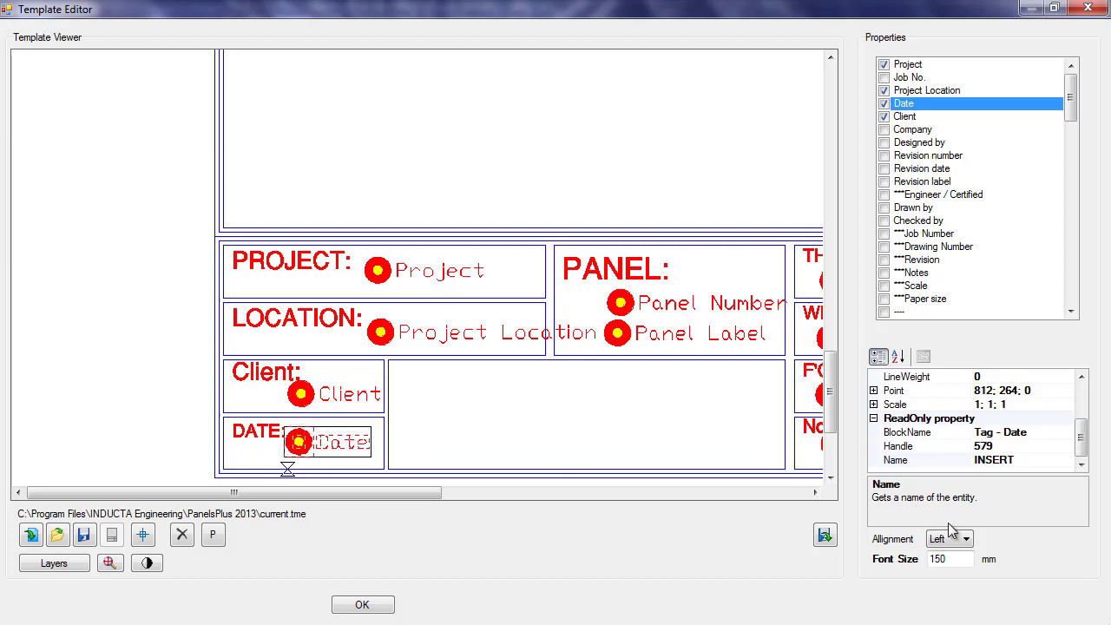
{"action": "left_click_drag", "start_coordinate": [953, 560], "coordinate": [929, 564]}
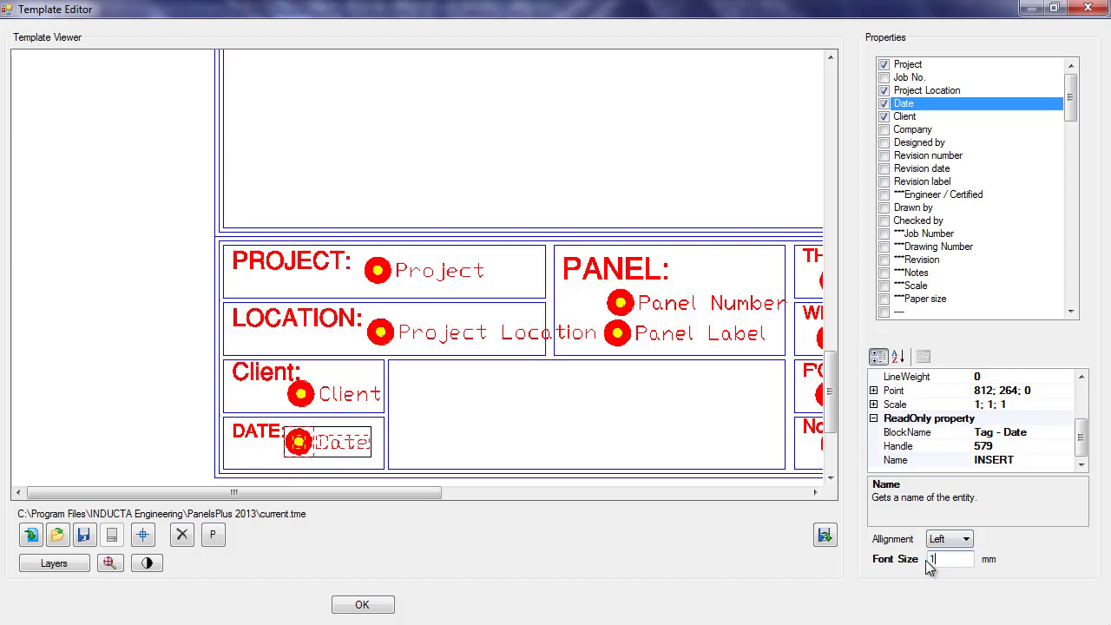
{"action": "key", "text": "Return"}
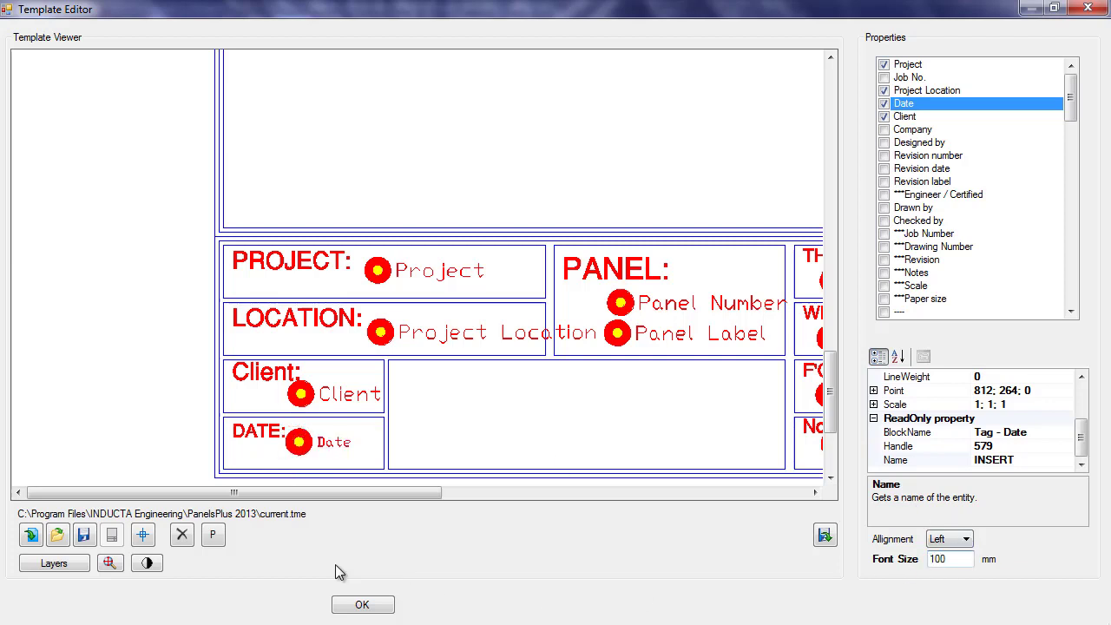
{"action": "left_click", "coordinate": [83, 534]}
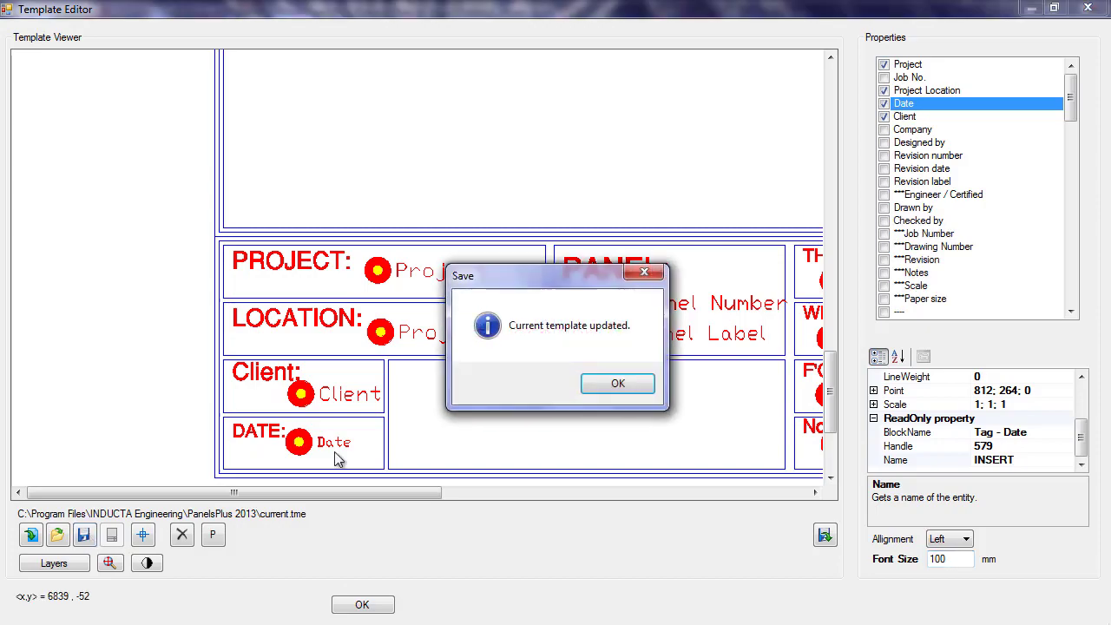
{"action": "left_click", "coordinate": [638, 386]}
{"action": "left_click", "coordinate": [365, 603]}
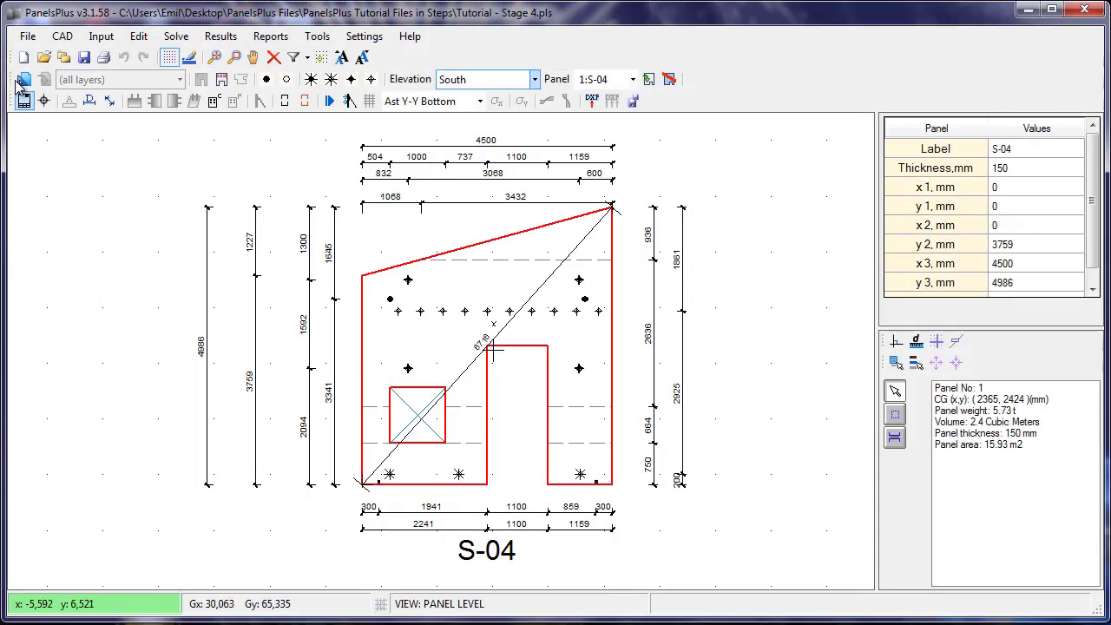
Show S-04 on its template sheet and zoom to check the date 26/04/2013 in the title block.
{"action": "left_click", "coordinate": [24, 101]}
{"action": "scroll", "coordinate": [295, 513], "scroll_direction": "up", "scroll_amount": 5}
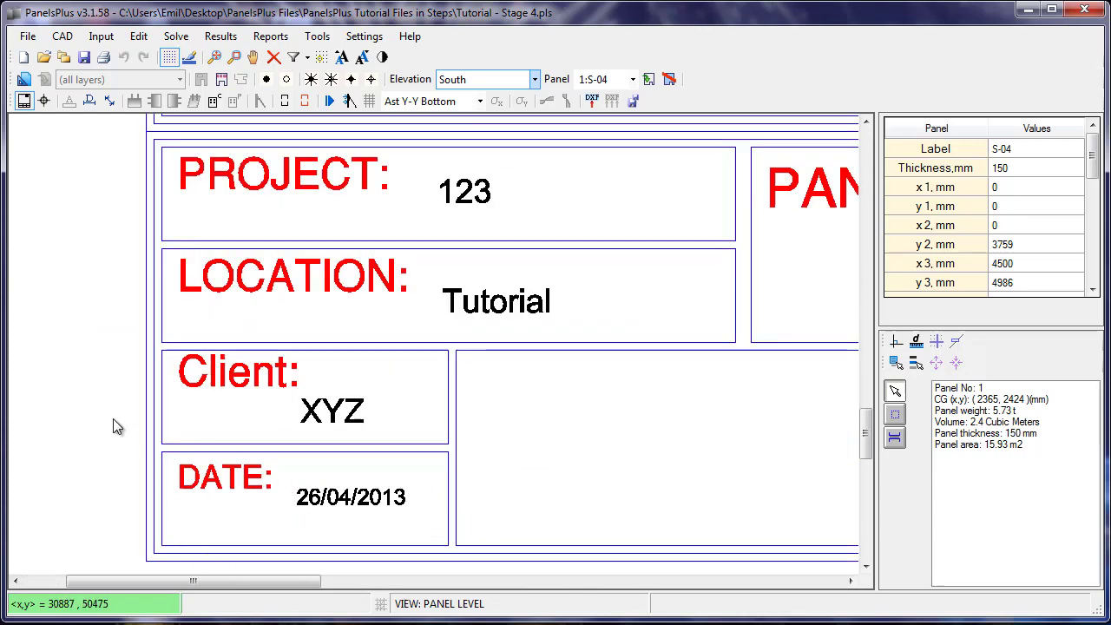
{"action": "scroll", "coordinate": [76, 390], "scroll_direction": "down", "scroll_amount": 5}
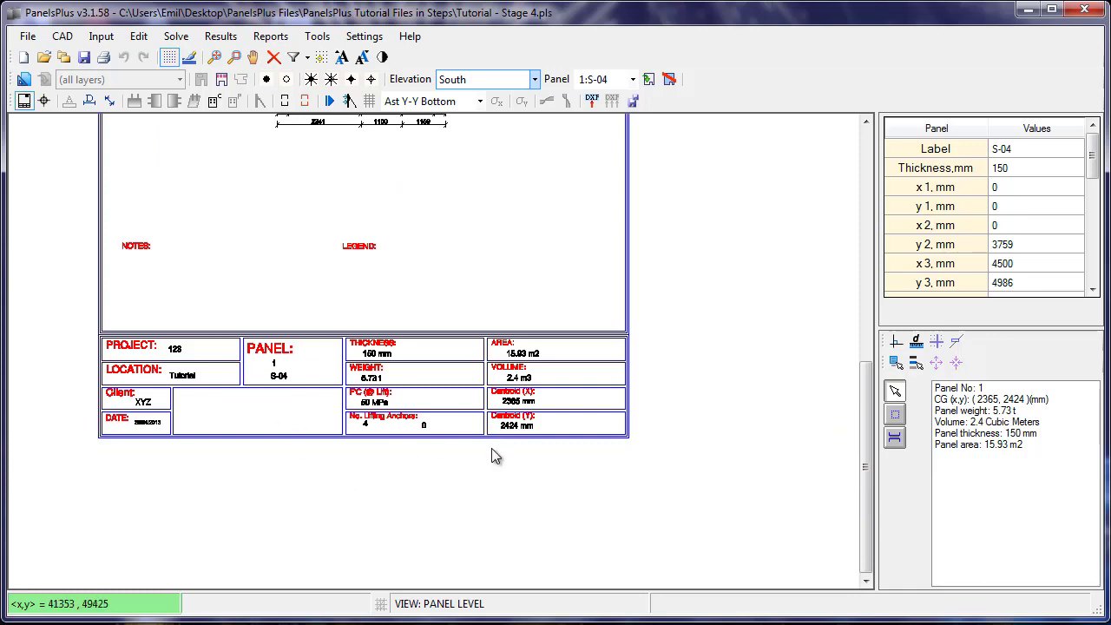
{"action": "scroll", "coordinate": [491, 455], "scroll_direction": "down", "scroll_amount": 3}
Switch to panel 3:S-02, inspect its title block (7.07 t, 40 MPa), then fit the whole sheet.
{"action": "left_click", "coordinate": [616, 81]}
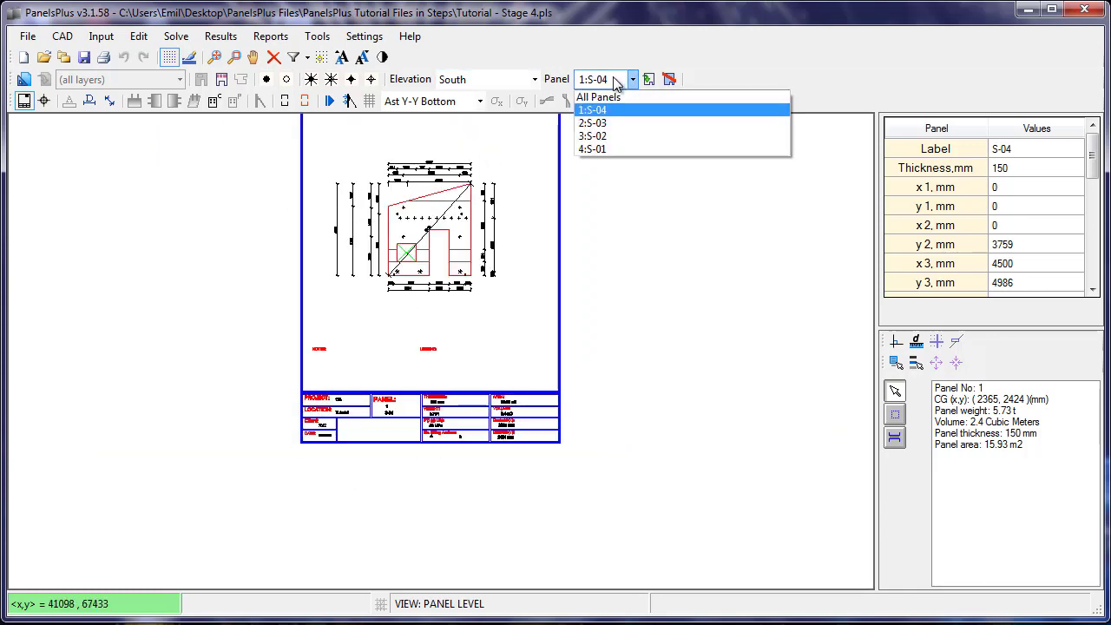
{"action": "left_click", "coordinate": [605, 135]}
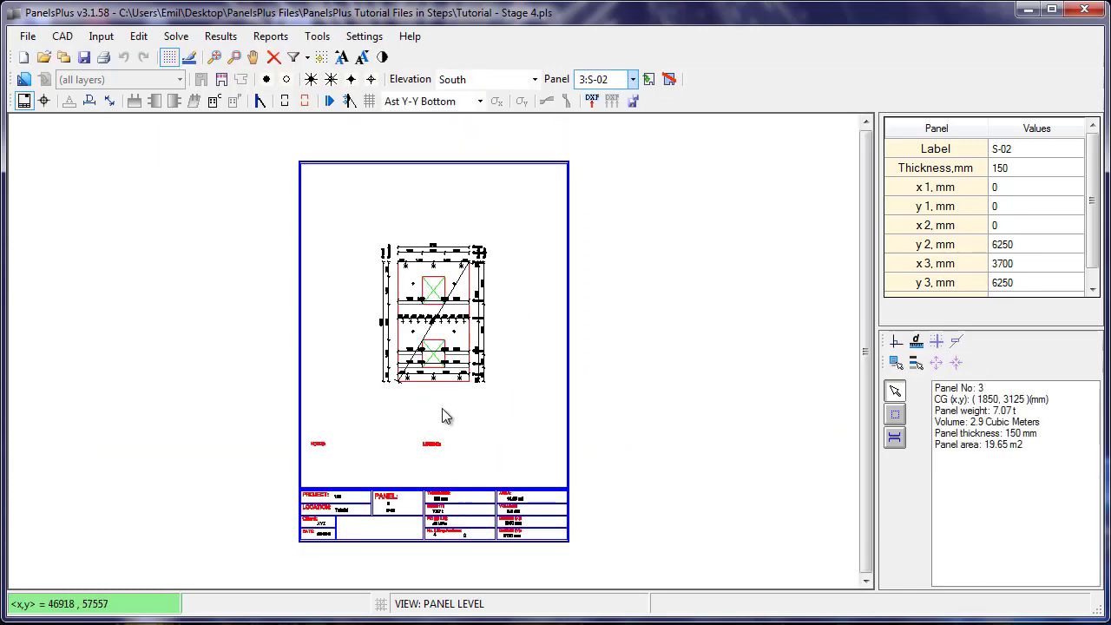
{"action": "scroll", "coordinate": [434, 512], "scroll_direction": "down", "scroll_amount": 1}
{"action": "scroll", "coordinate": [434, 463], "scroll_direction": "up", "scroll_amount": 5}
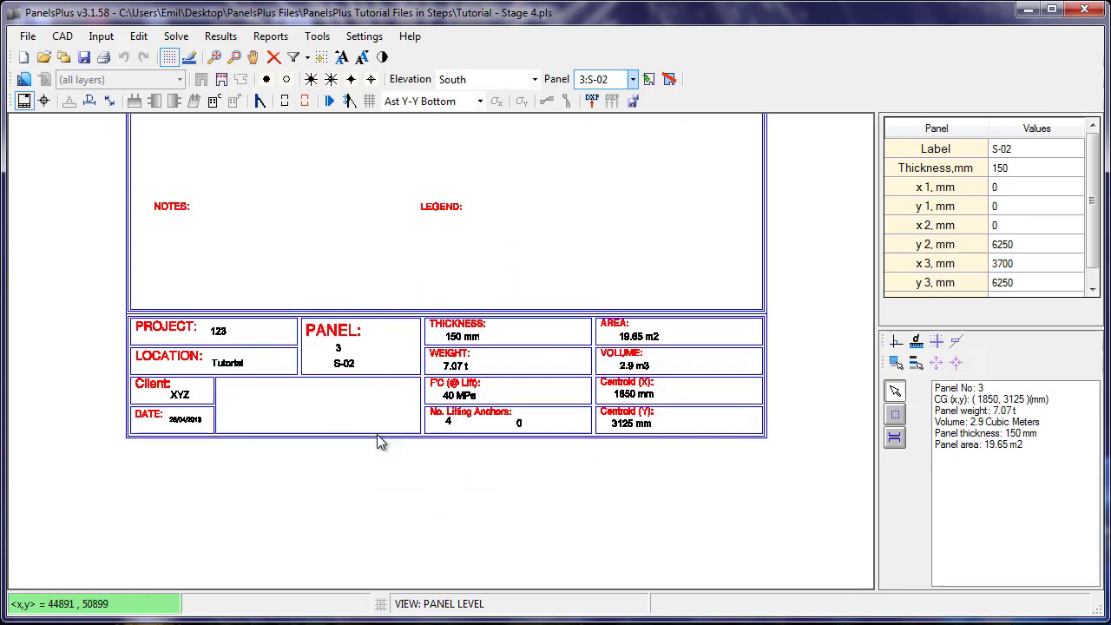
{"action": "left_click", "coordinate": [216, 58]}
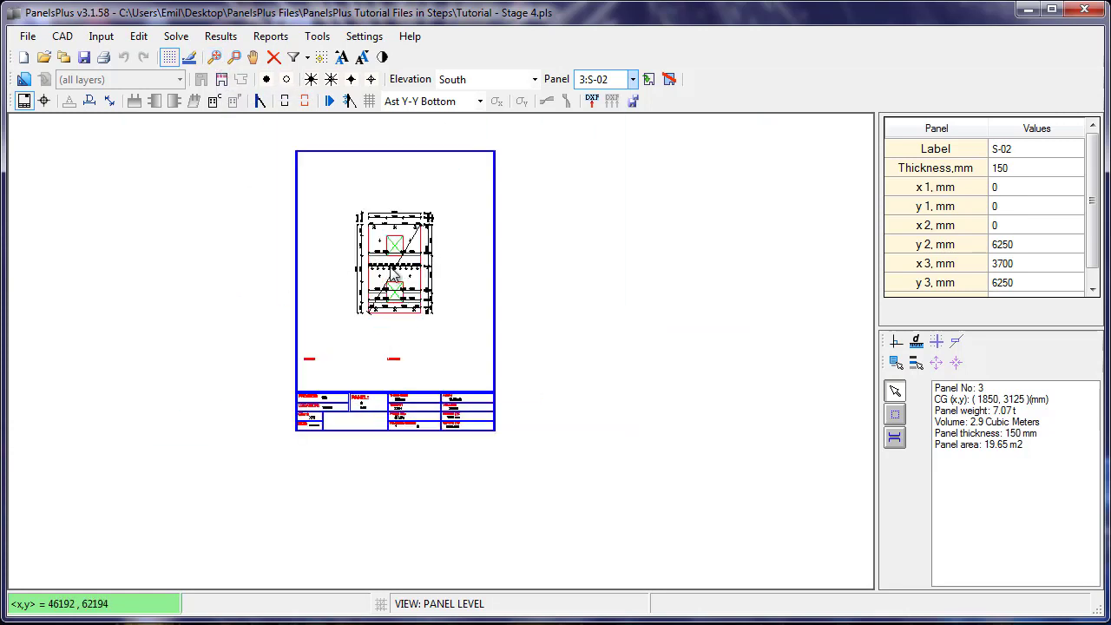
{"action": "scroll", "coordinate": [338, 234], "scroll_direction": "up", "scroll_amount": 1}
{"action": "scroll", "coordinate": [322, 199], "scroll_direction": "up", "scroll_amount": 1}
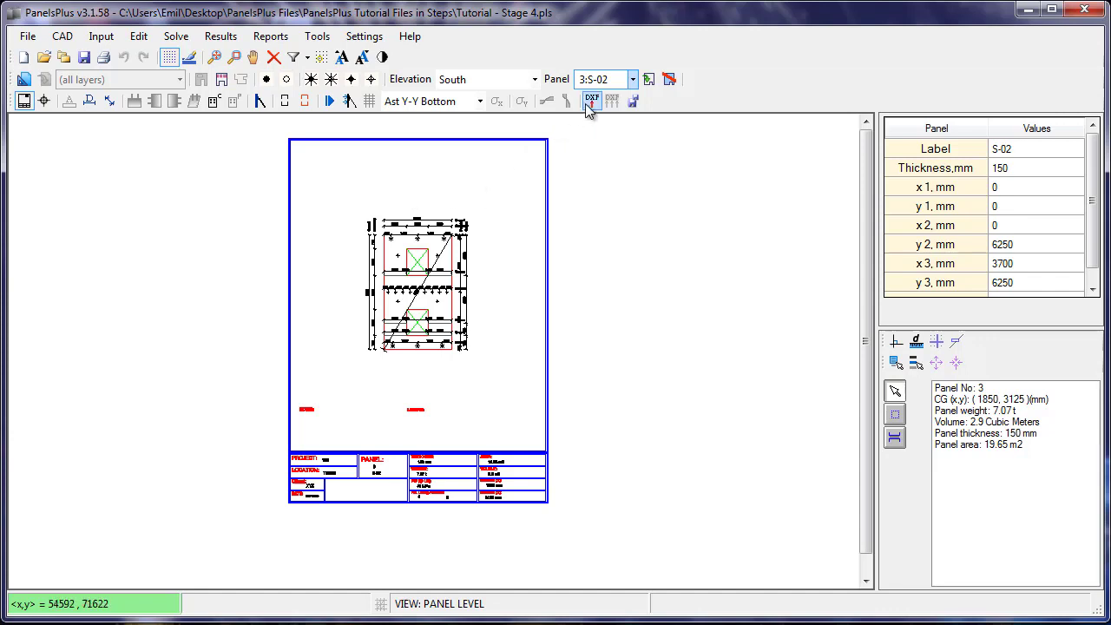
Export panel S-02 alone to Panel - S-02.dxf on the Desktop.
{"action": "left_click", "coordinate": [28, 37]}
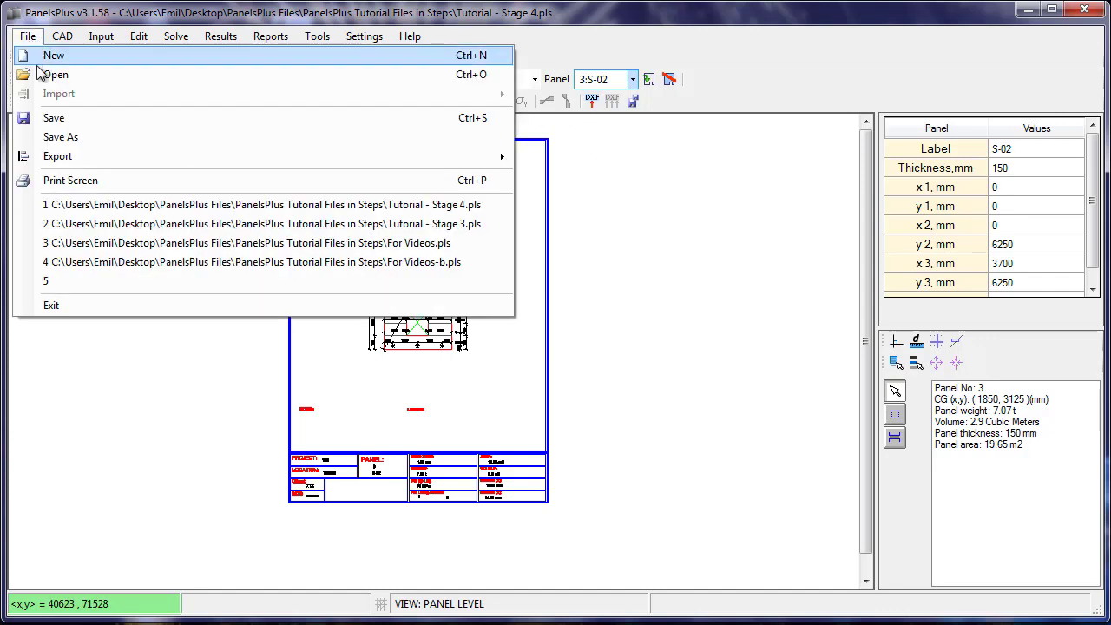
{"action": "mouse_move", "coordinate": [246, 159]}
{"action": "left_click", "coordinate": [542, 160]}
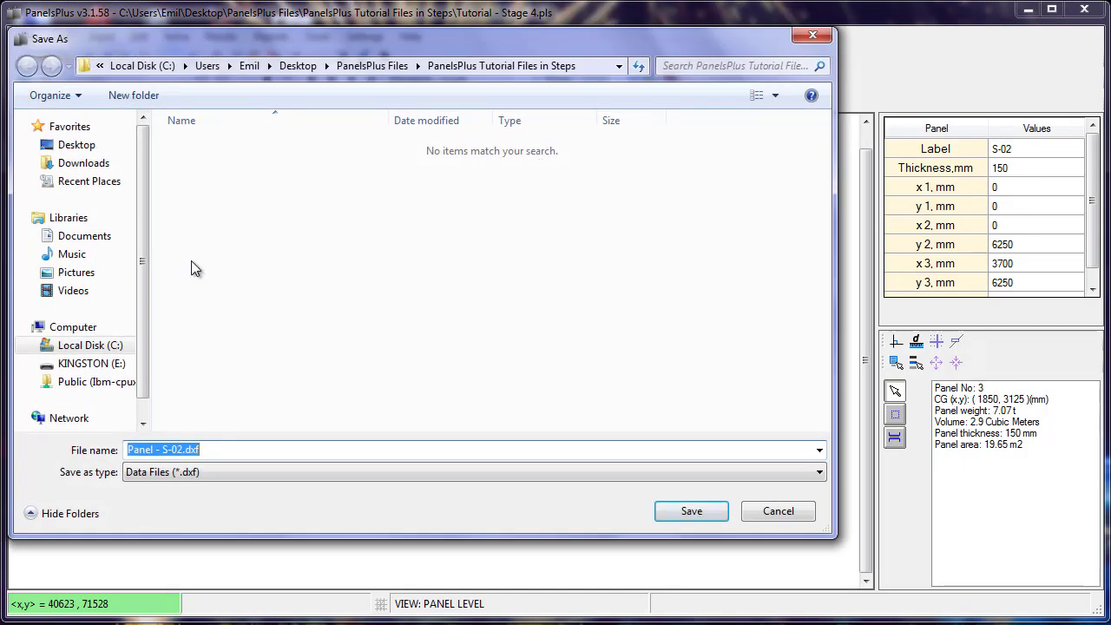
{"action": "left_click", "coordinate": [76, 145]}
{"action": "left_click", "coordinate": [710, 516]}
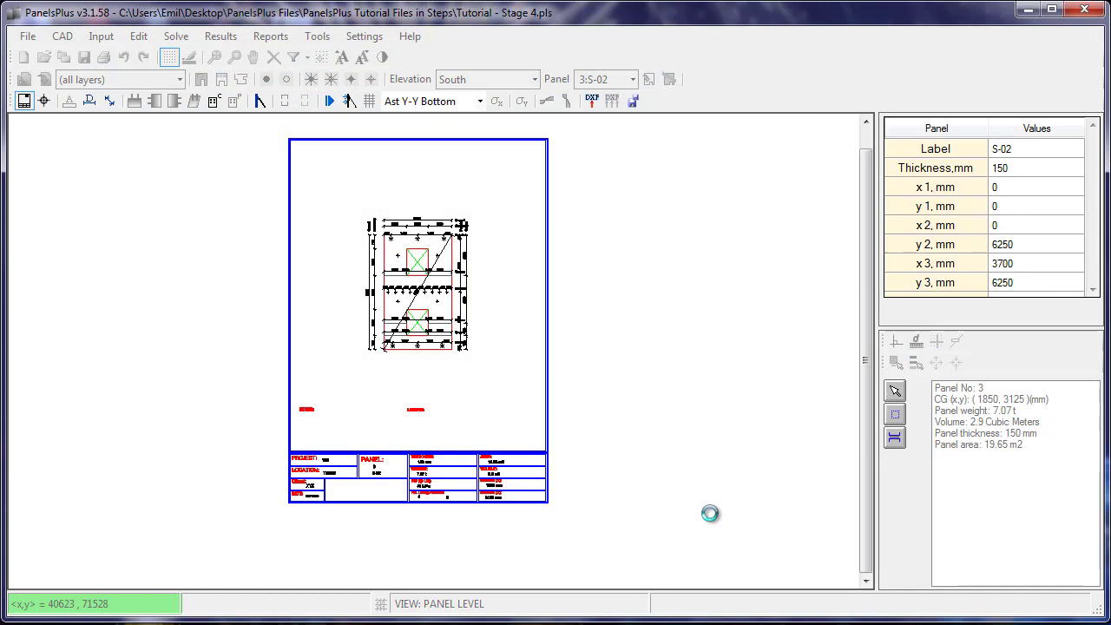
{"action": "left_click", "coordinate": [698, 384]}
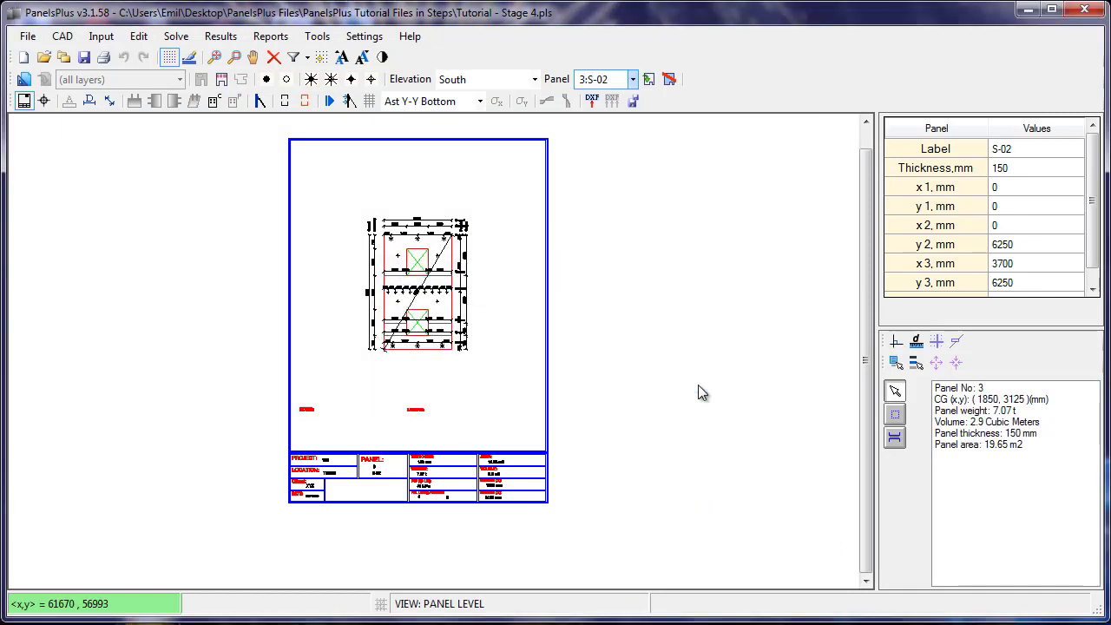
Select the South elevation with All Panels.
{"action": "left_click", "coordinate": [499, 82]}
{"action": "left_click", "coordinate": [486, 110]}
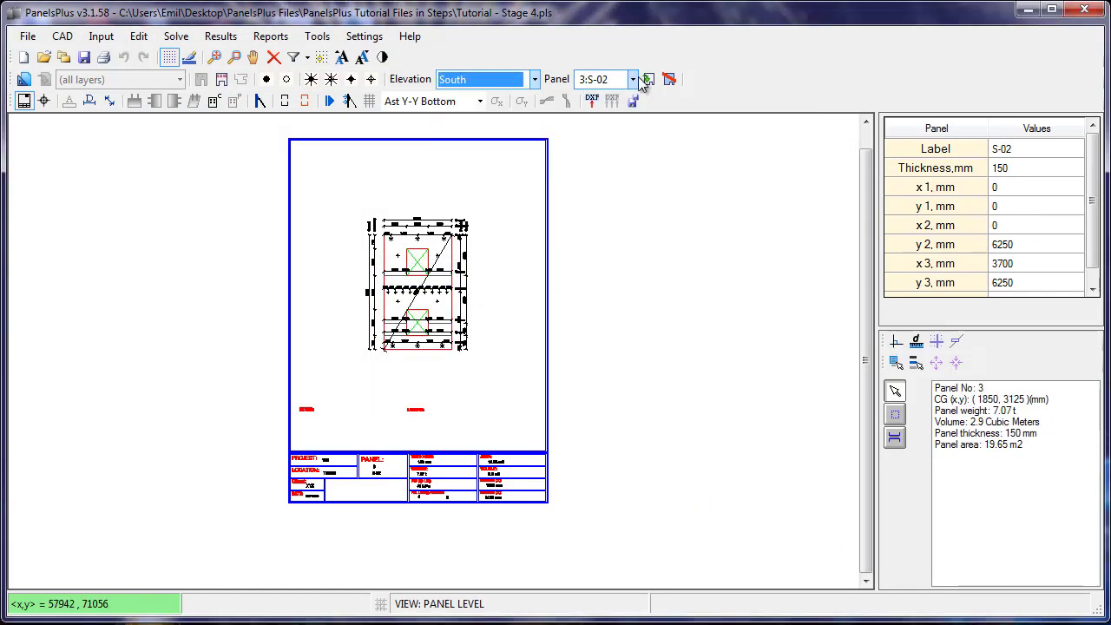
{"action": "left_click", "coordinate": [632, 79]}
{"action": "left_click", "coordinate": [620, 103]}
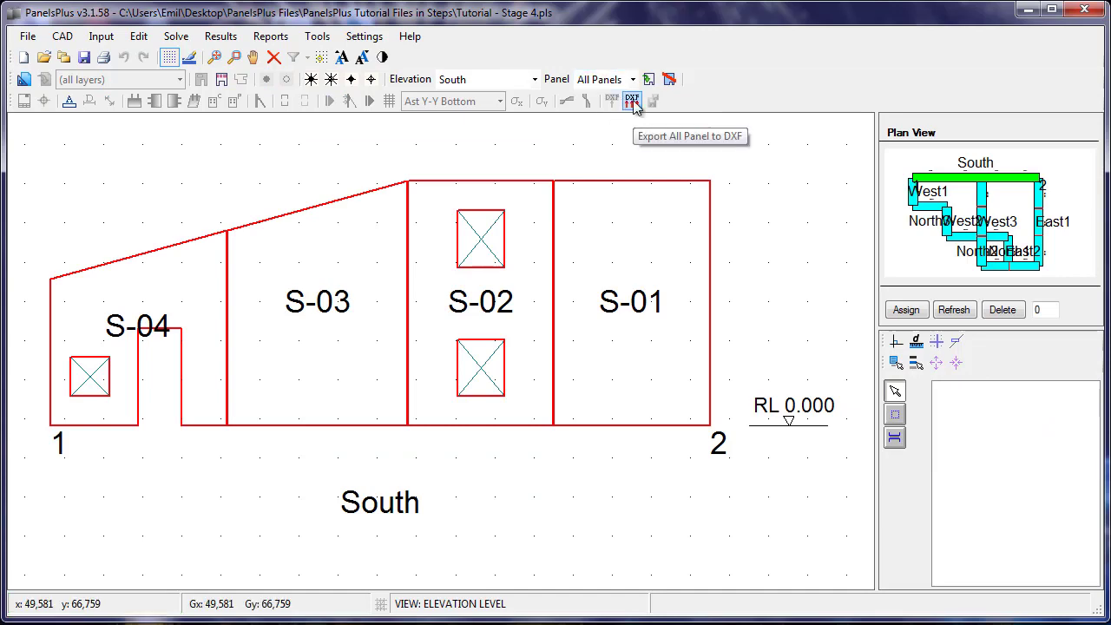
Export all South panels to South.dxf on the Desktop and minimize PanelsPlus.
{"action": "left_click", "coordinate": [633, 101]}
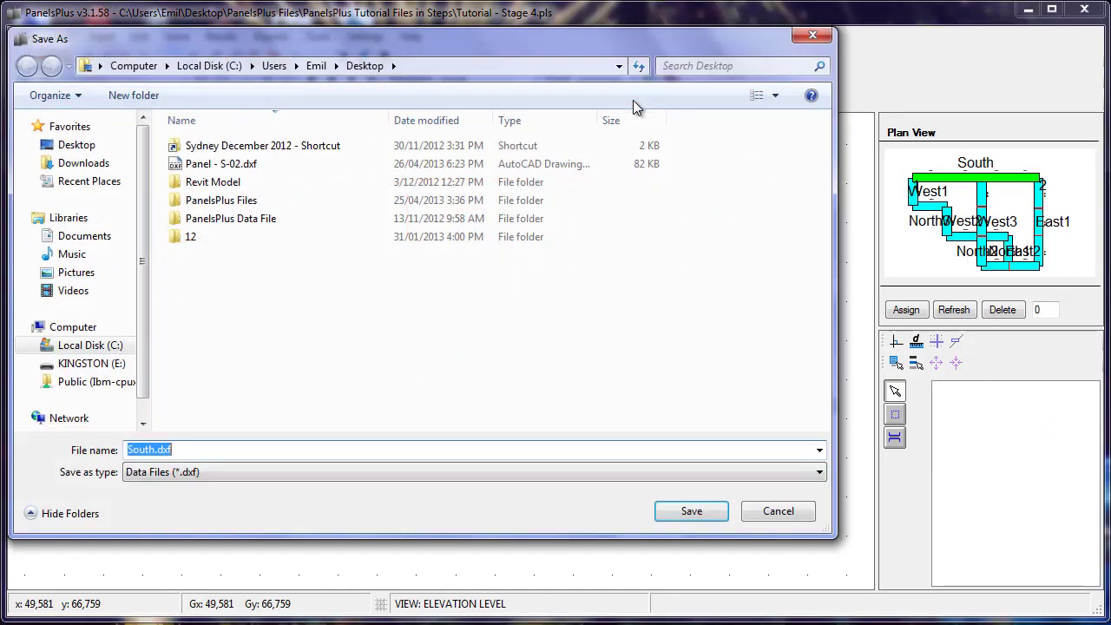
{"action": "left_click", "coordinate": [78, 146]}
{"action": "left_click", "coordinate": [692, 512]}
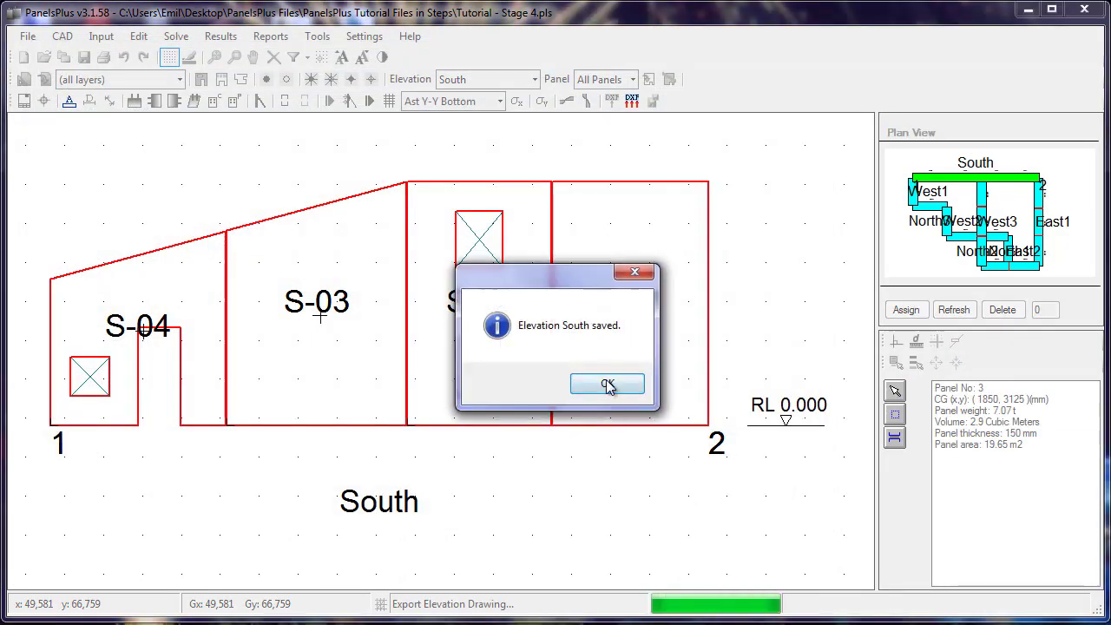
{"action": "left_click", "coordinate": [608, 387]}
{"action": "left_click", "coordinate": [1029, 12]}
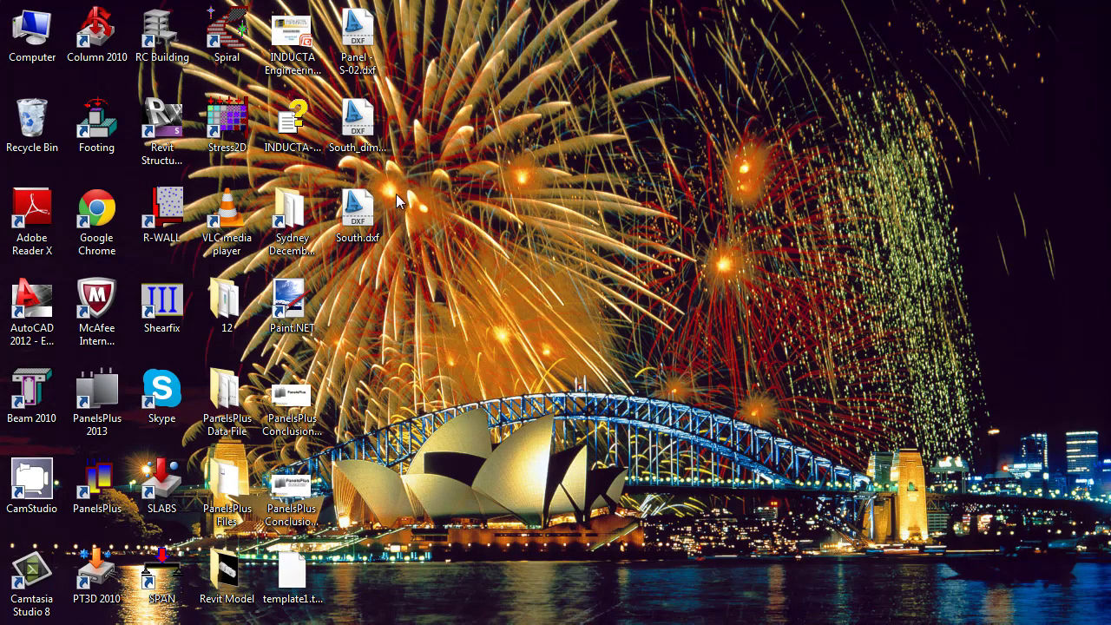
Open South.dxf from the desktop in AutoCAD.
{"action": "double_click", "coordinate": [372, 211]}
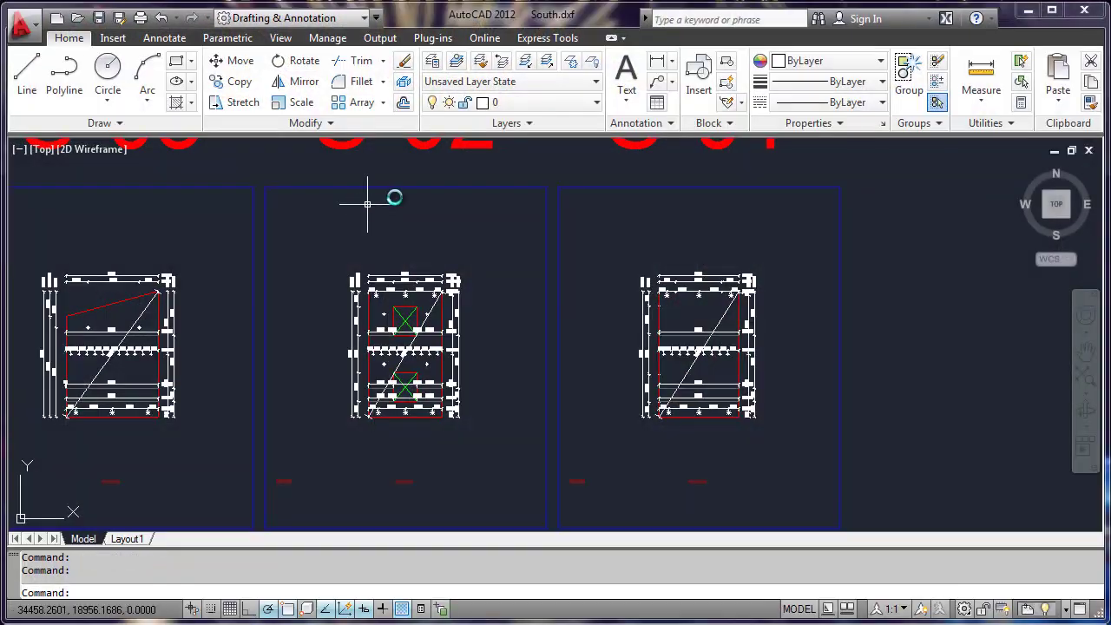
Zoom to extents from the View tab so sheets S-04 through S-01 all show.
{"action": "left_click", "coordinate": [279, 38]}
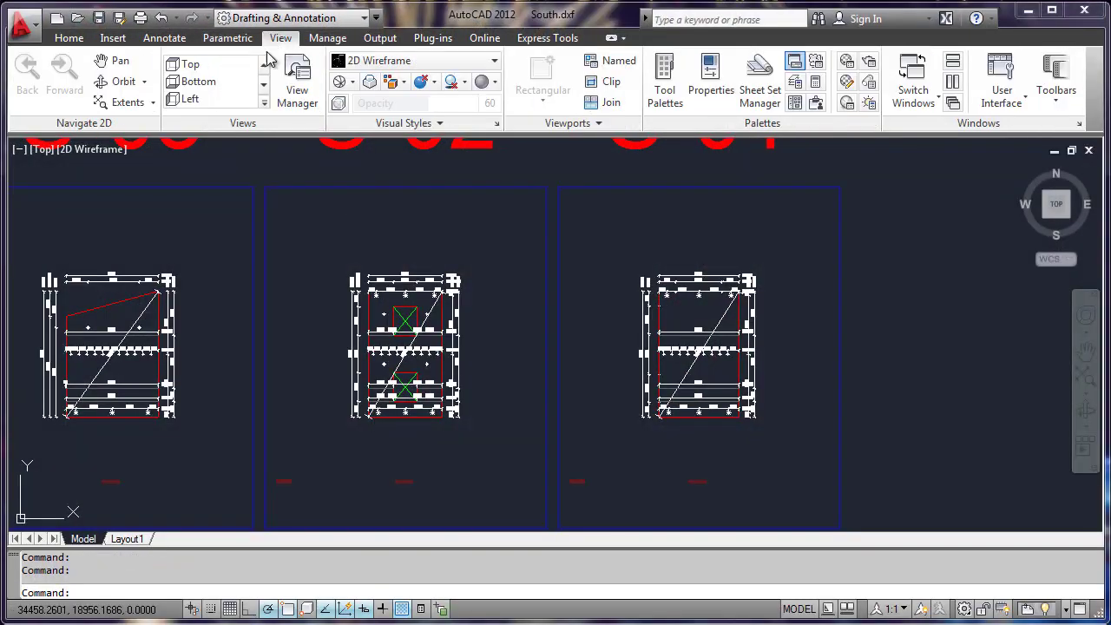
{"action": "left_click", "coordinate": [127, 102]}
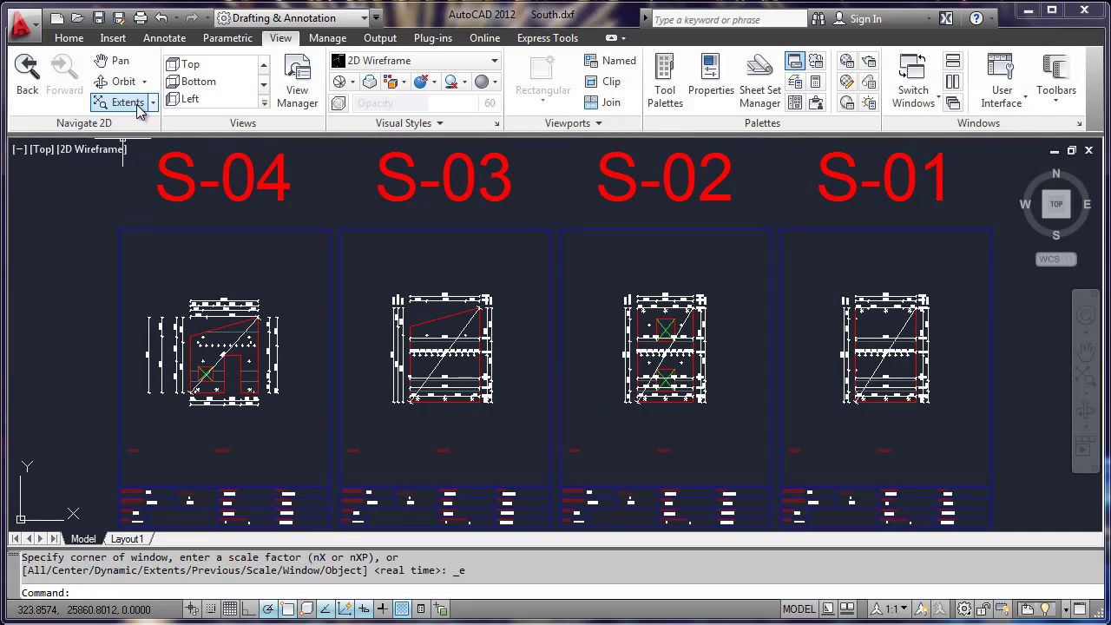